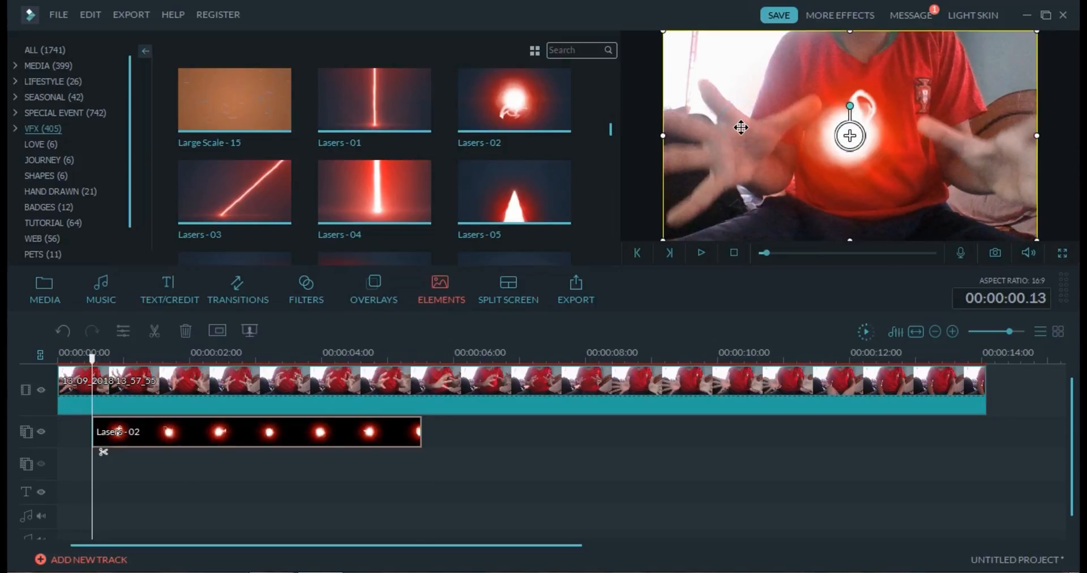
Step: Play the video from the beginning to check the hand timing and move the Lasers - 02 clip to start at 00:00:01.20
left_click_drag(766, 251, 747, 251)
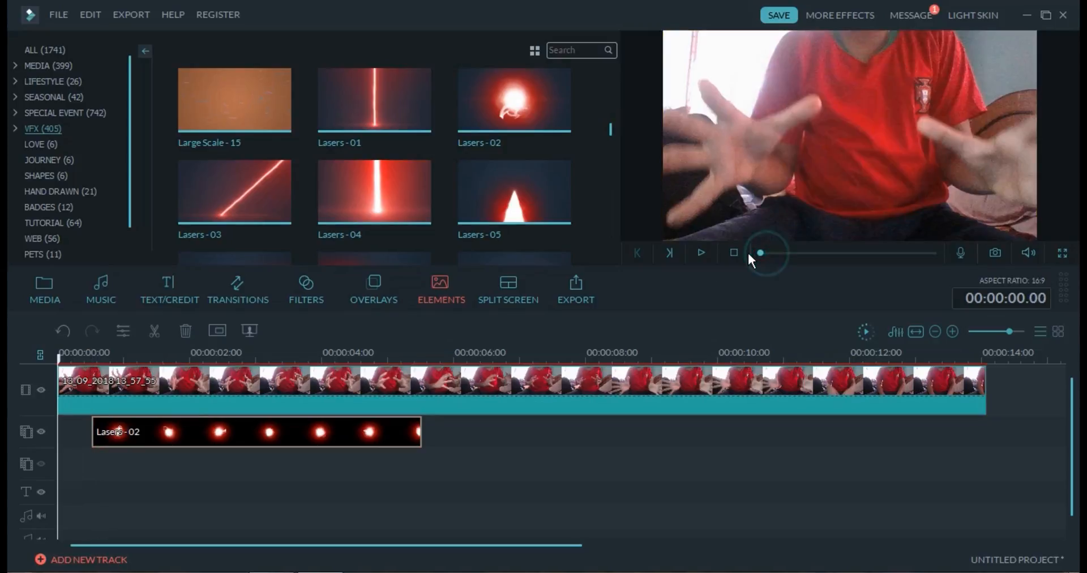
left_click(699, 254)
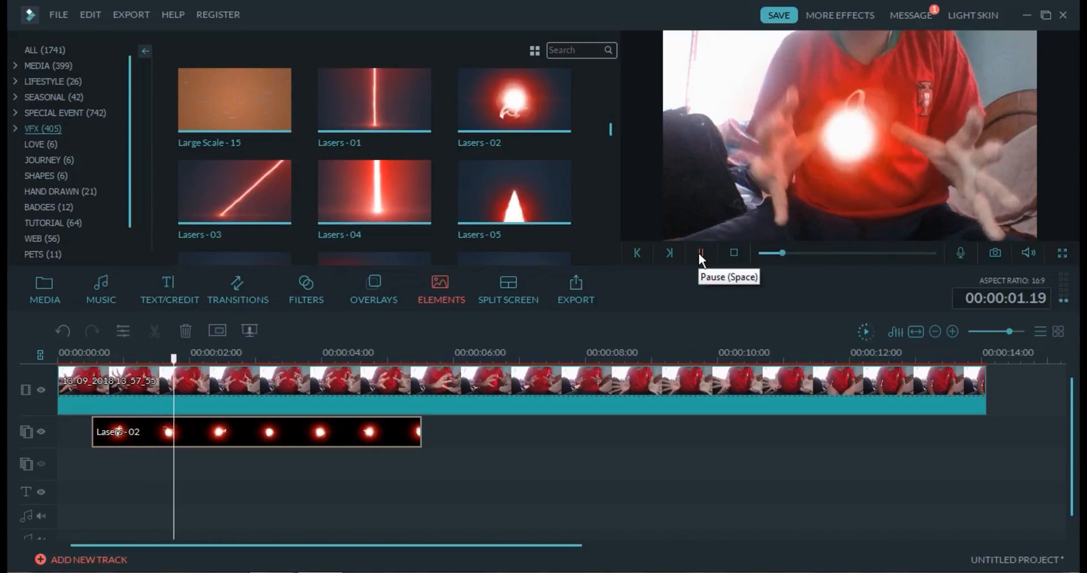
left_click(700, 253)
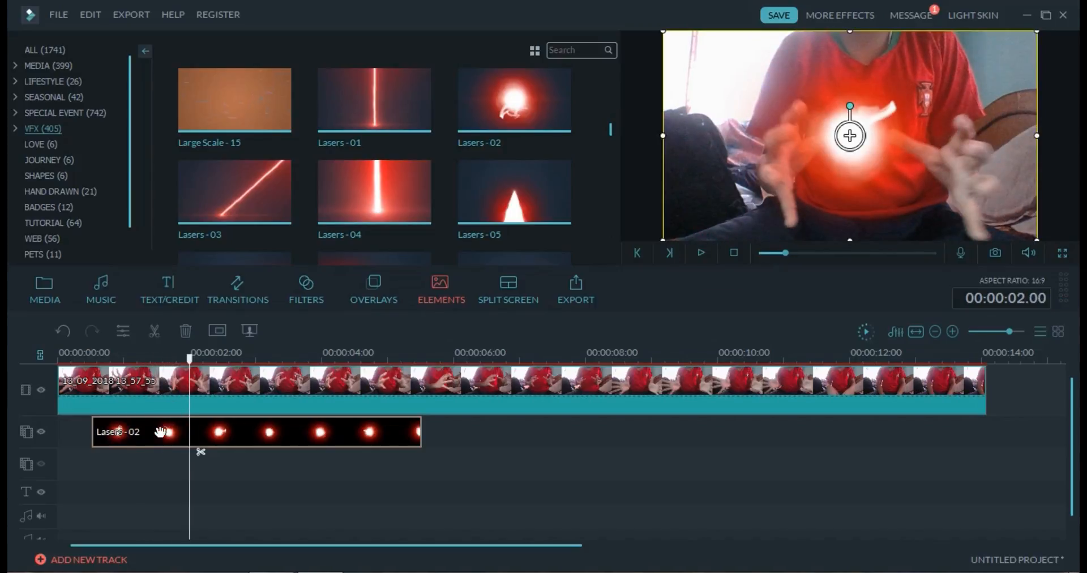
left_click_drag(164, 432, 251, 438)
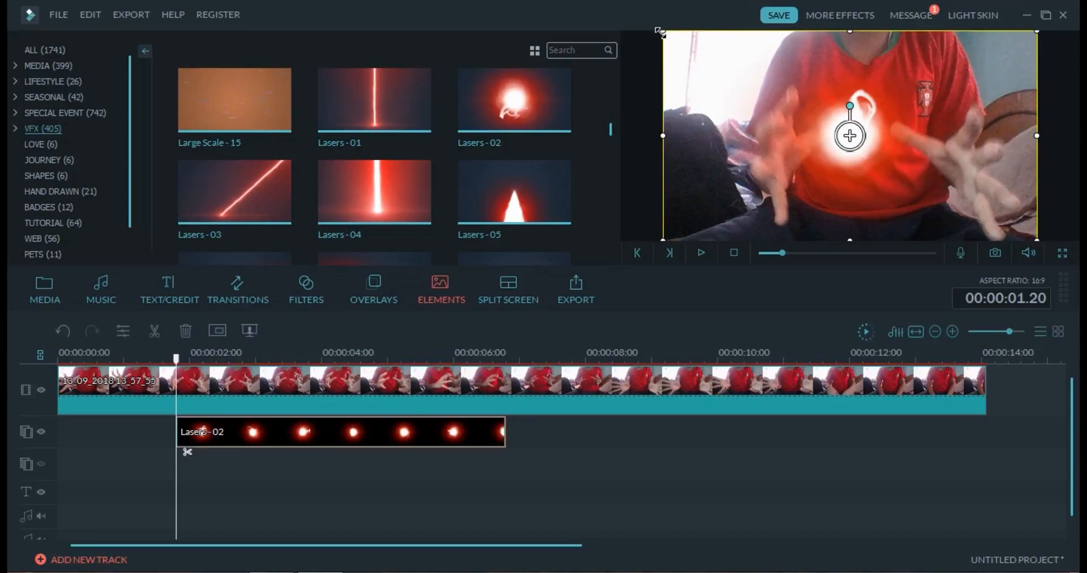
Step: Shrink the Lasers - 02 effect to a bit over half the frame size and place its glow between the hands
left_click_drag(661, 33, 820, 119)
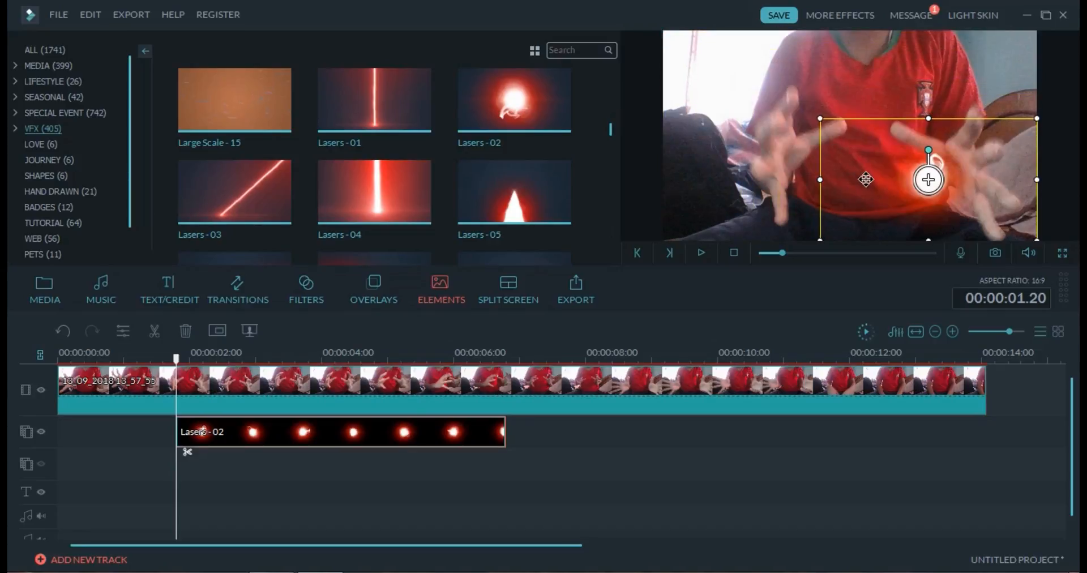
left_click_drag(866, 180, 802, 163)
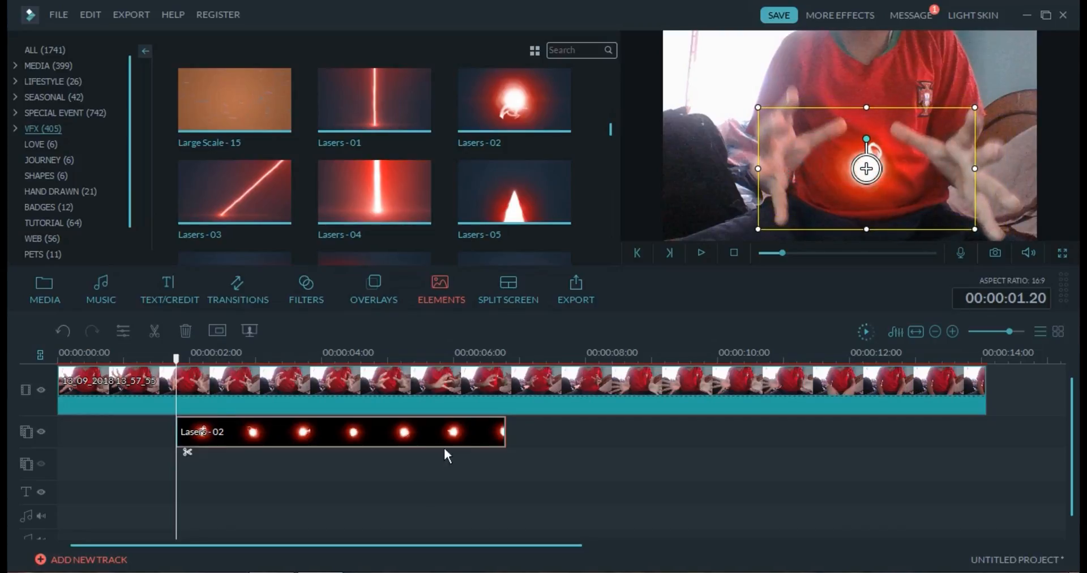
Step: Copy the Lasers - 02 clip and paste it directly after the original on the same track at 00:00:06.19
right_click(472, 434)
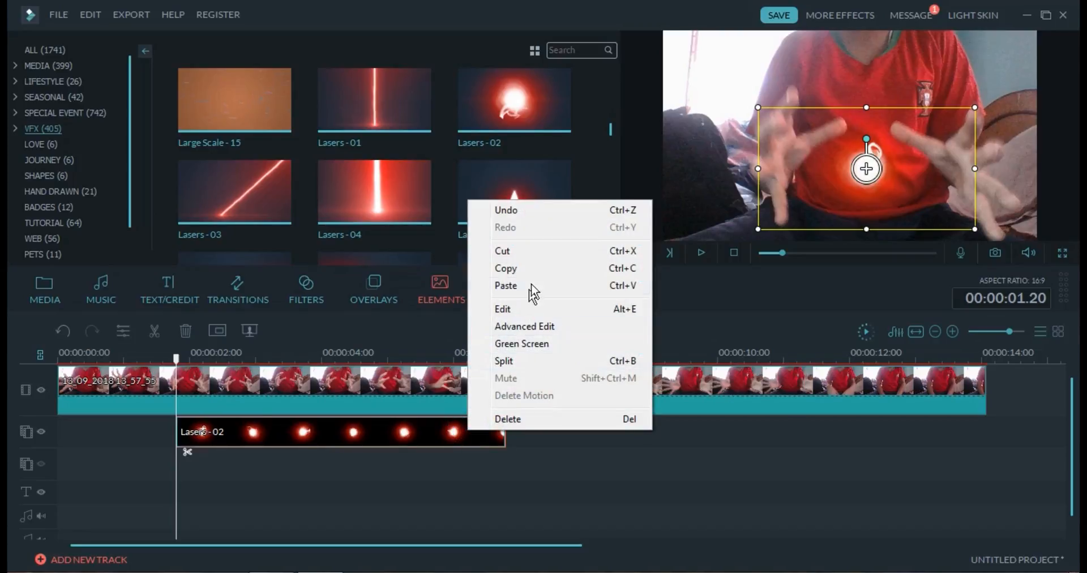
left_click(538, 267)
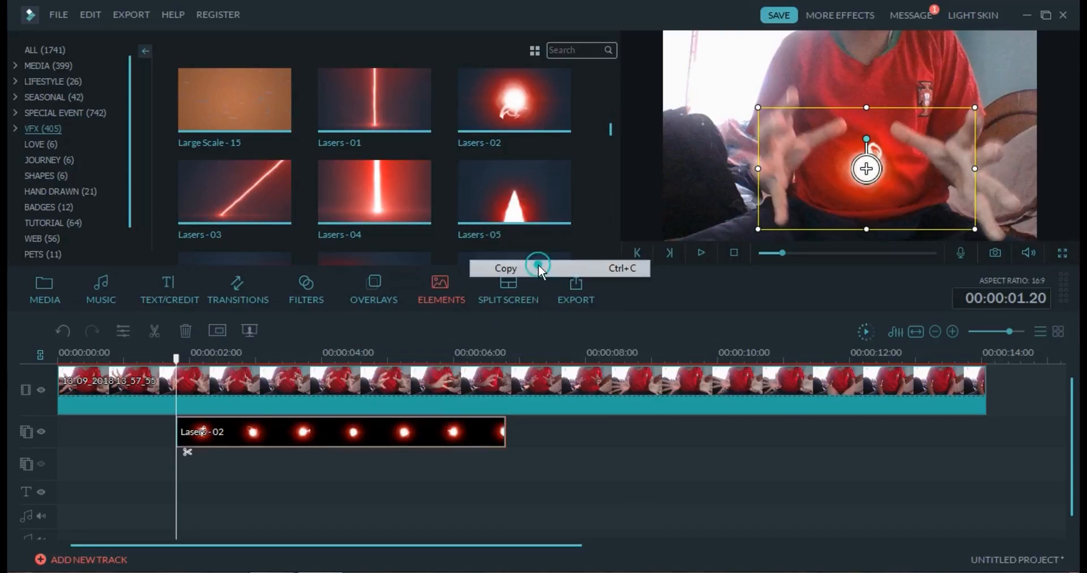
left_click(531, 432)
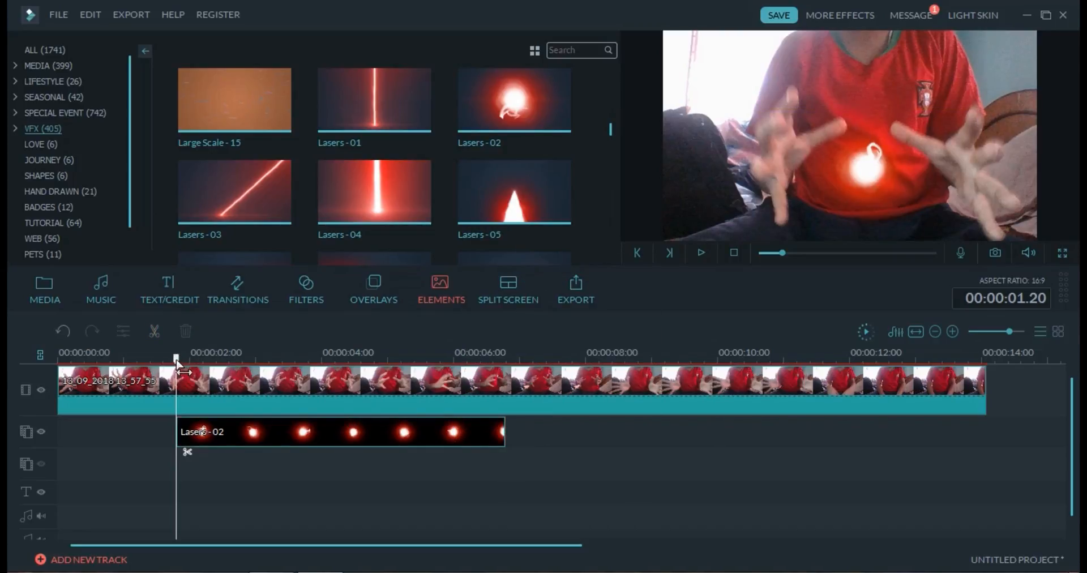
left_click_drag(180, 368, 512, 422)
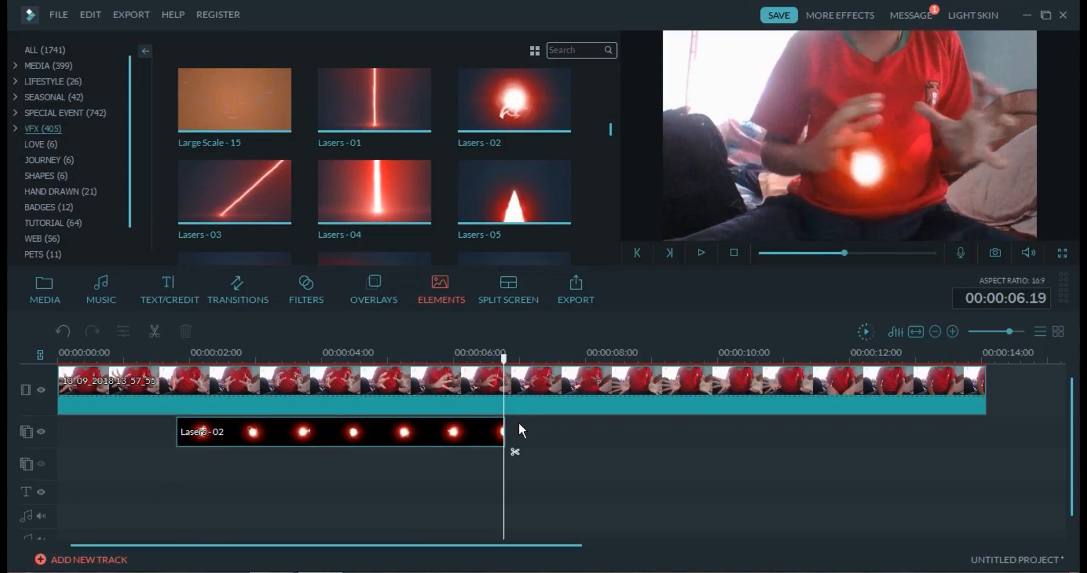
right_click(519, 422)
left_click(569, 349)
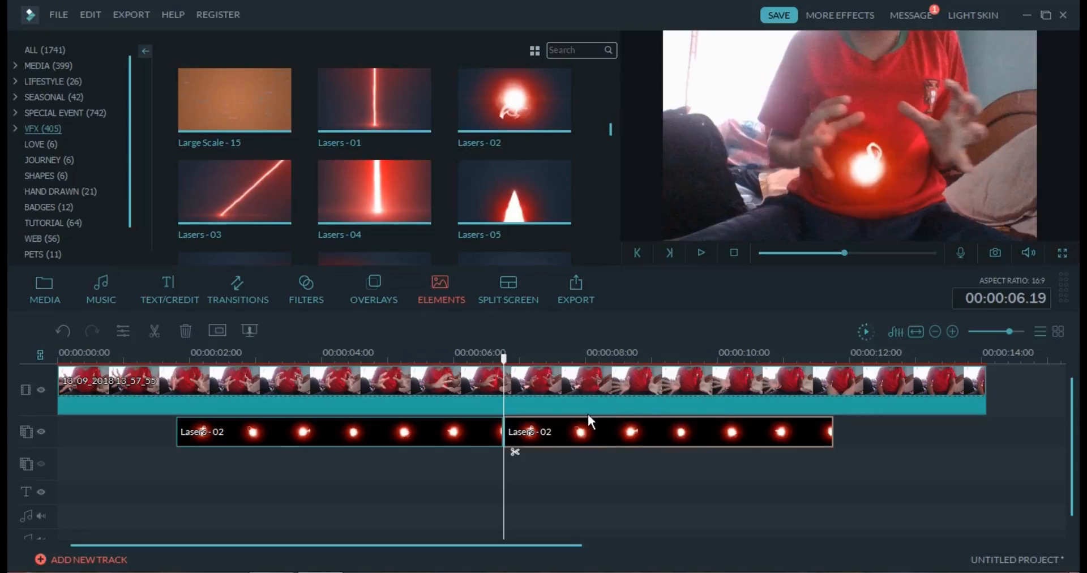
Step: Return to the start of the first Lasers - 02 clip and nudge its glow slightly left between the hands
left_click_drag(503, 359, 178, 377)
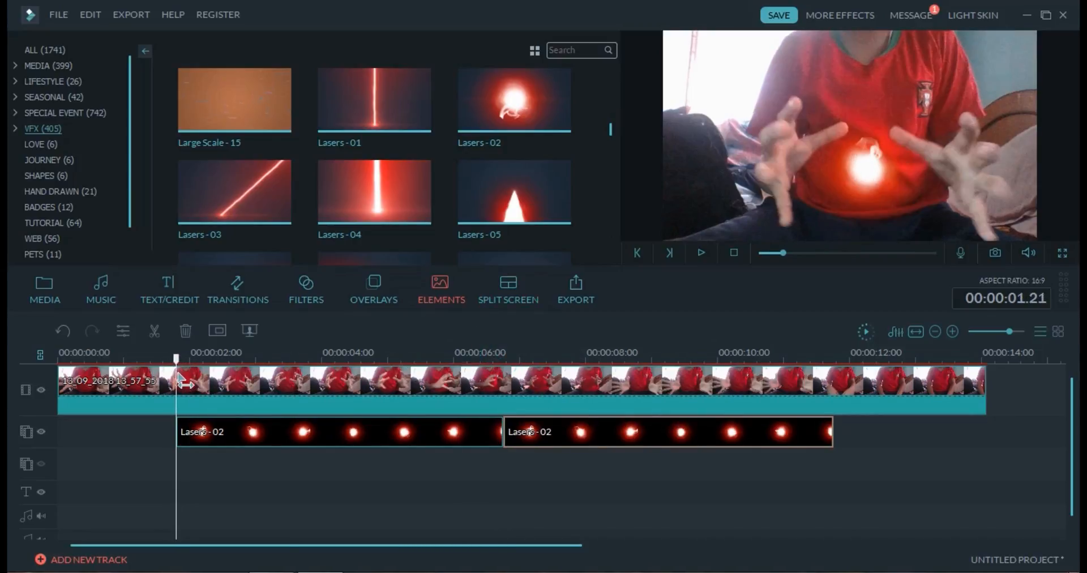
left_click(198, 421)
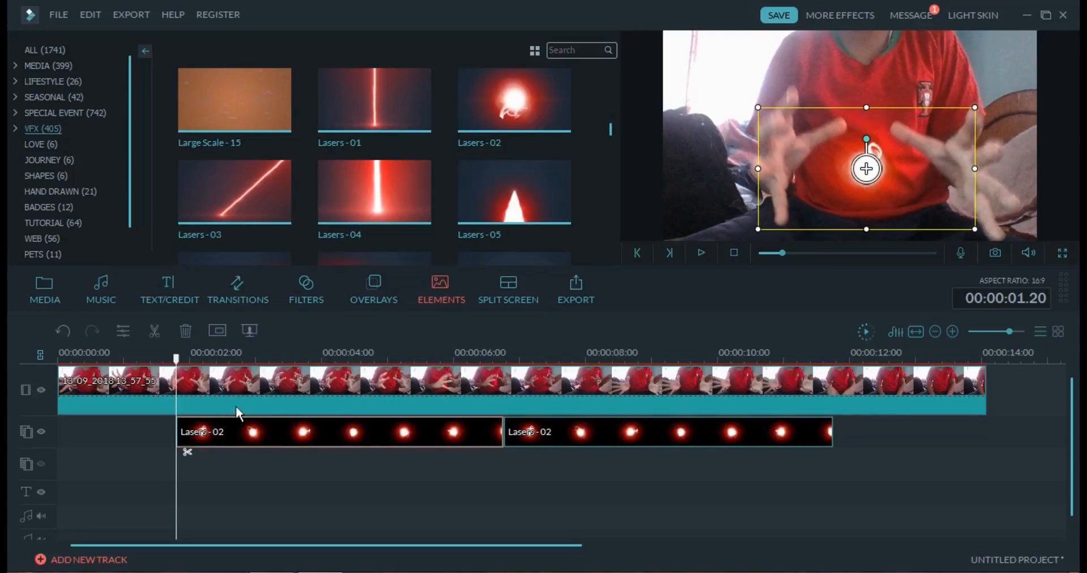
left_click_drag(775, 195, 769, 194)
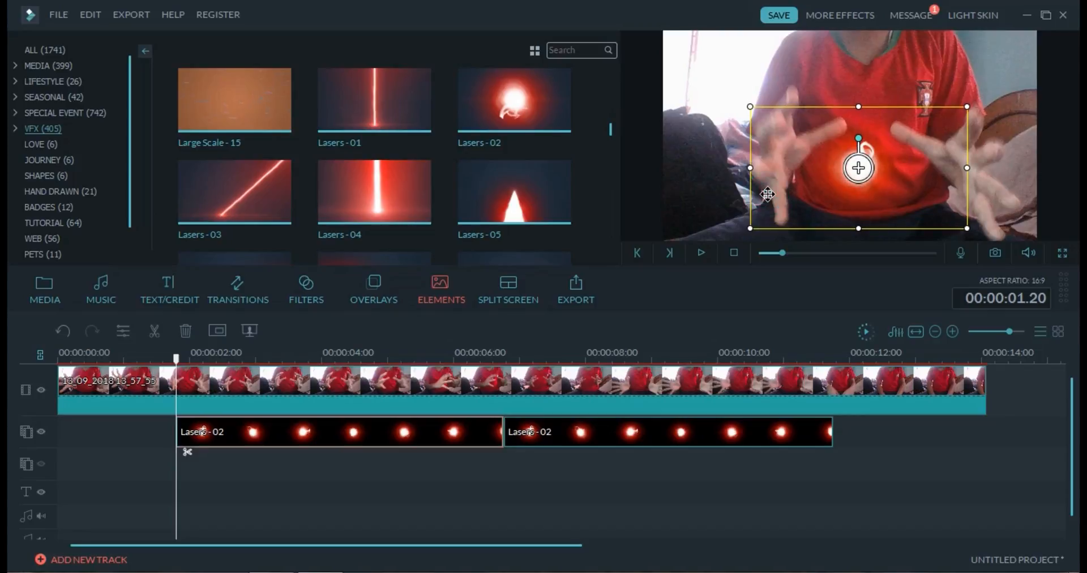
Step: Advance frame by frame to 00:00:02.08, split the first Lasers - 02 clip there, and nudge the second part's glow slightly right
key("Right")
key("Right")
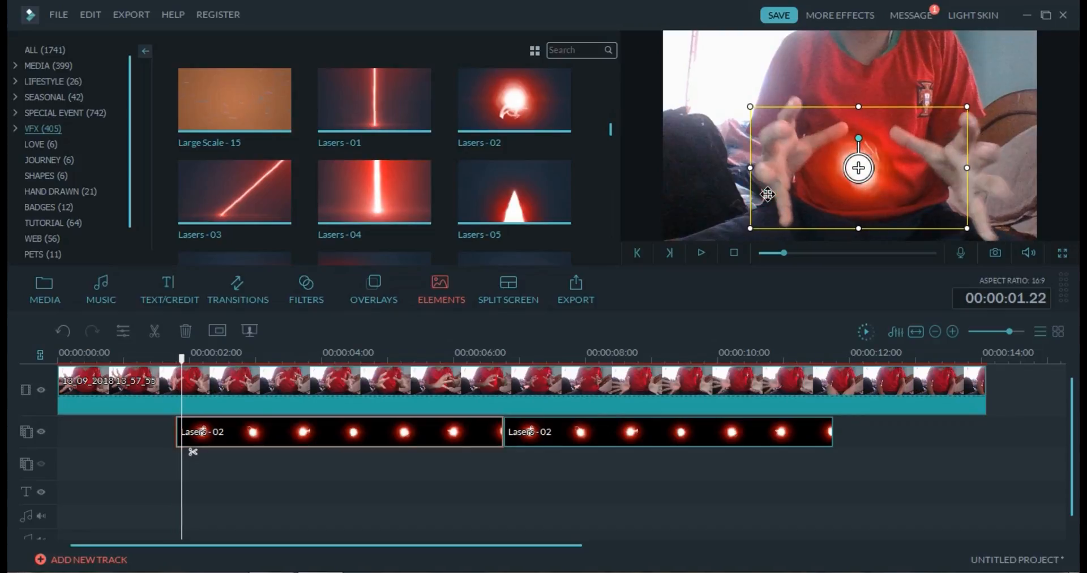
key("Right")
key("Right")
key("Right")
key("Right")
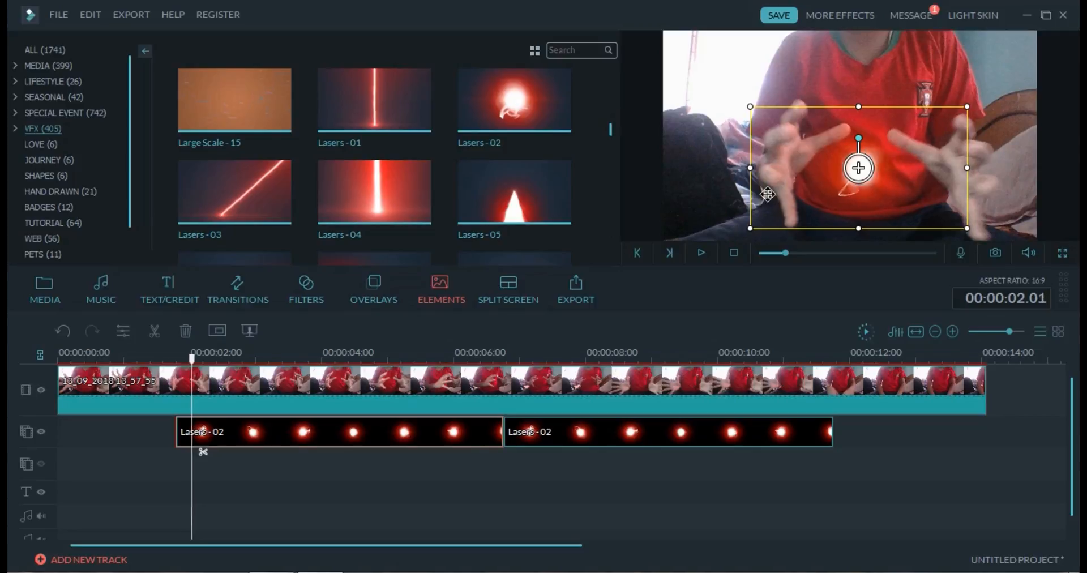
key("Right")
key("Right")
key("Right")
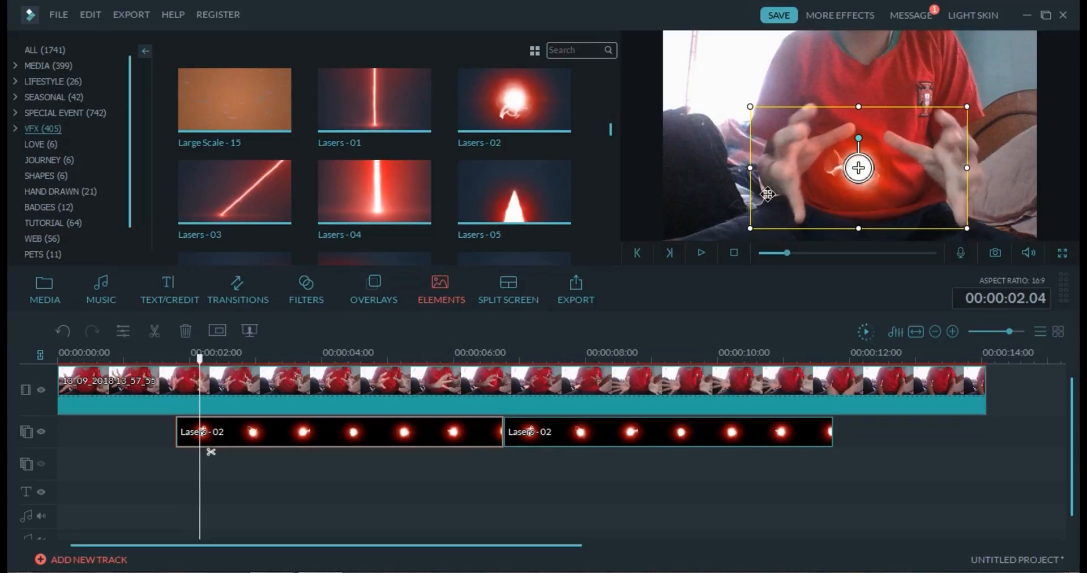
key("Right")
key("Right")
key("Right")
key("Right")
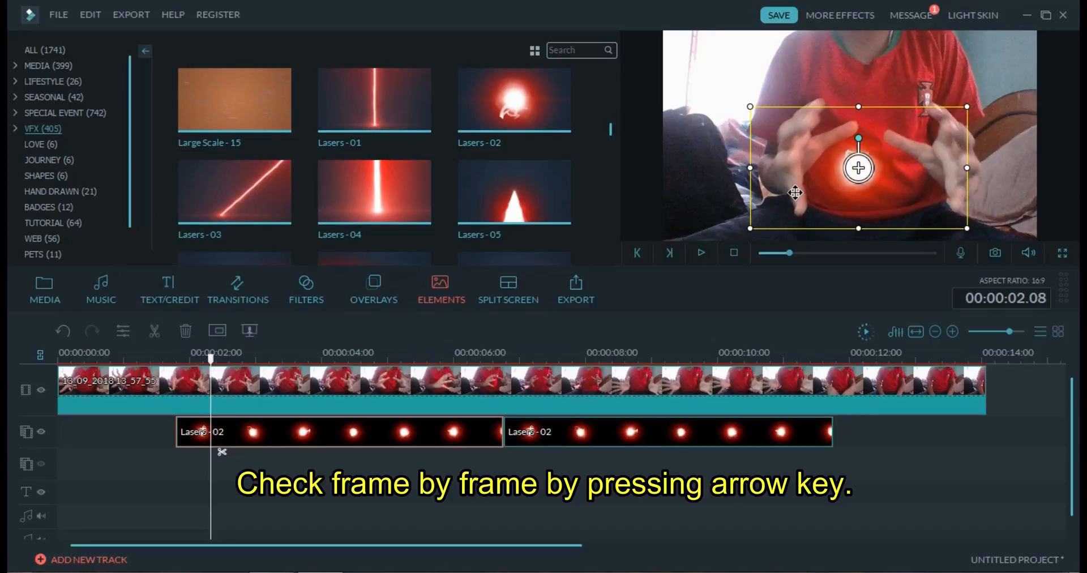
key("ctrl+b")
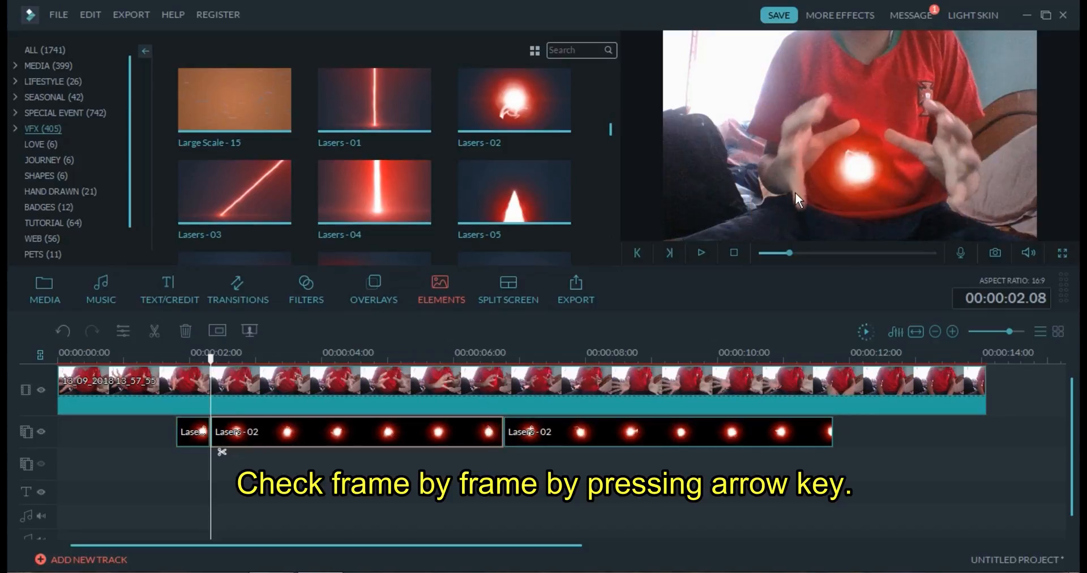
left_click(880, 186)
left_click_drag(880, 184, 886, 183)
Step: Split the Lasers - 02 clip at 00:00:02.12 and raise the glow of the remaining part slightly
key("Right")
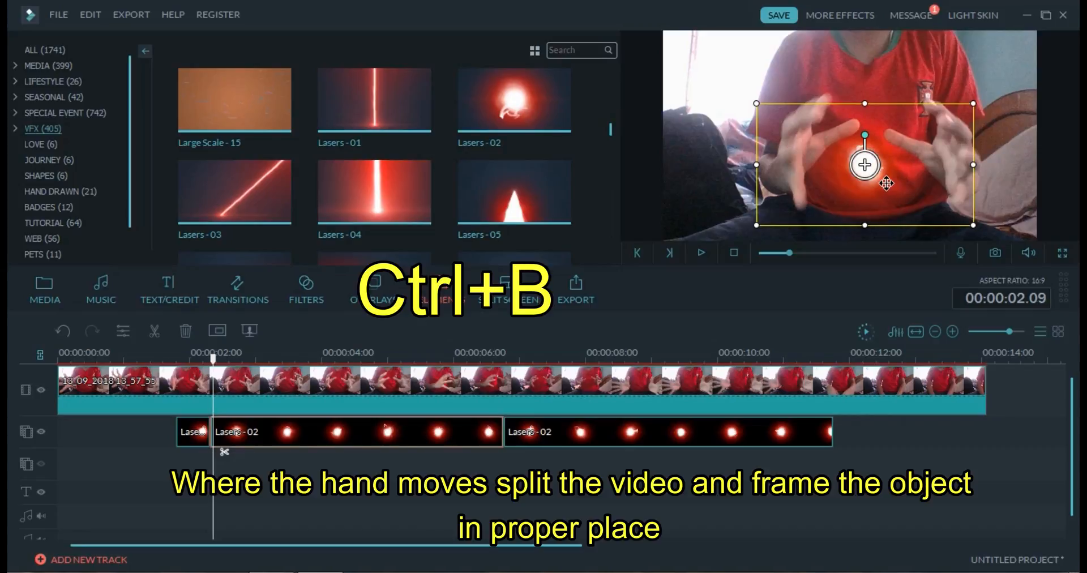
key("Right")
key("Right")
key("Right")
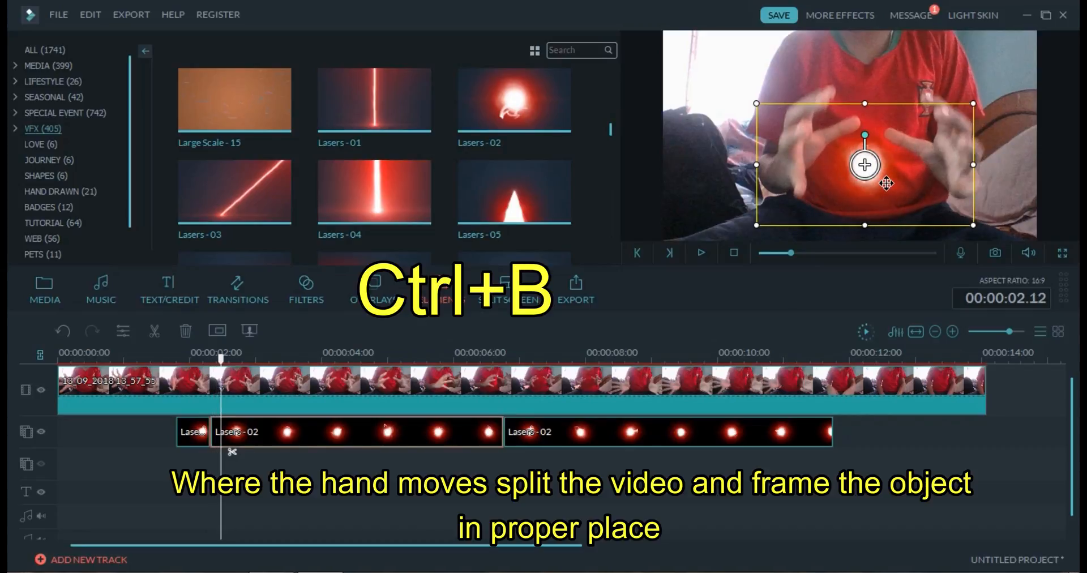
key("ctrl+b")
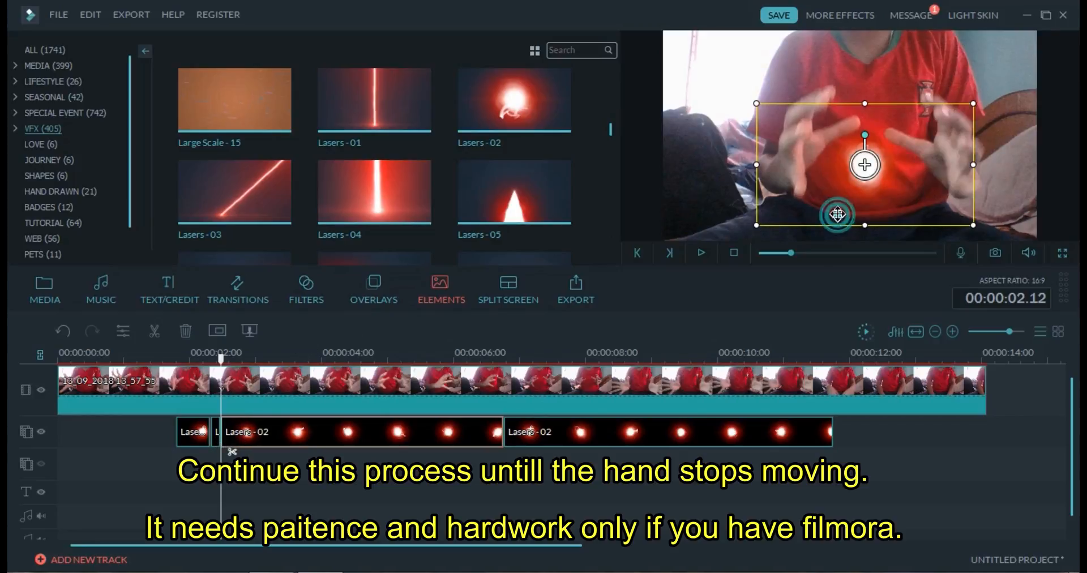
left_click_drag(838, 215, 838, 208)
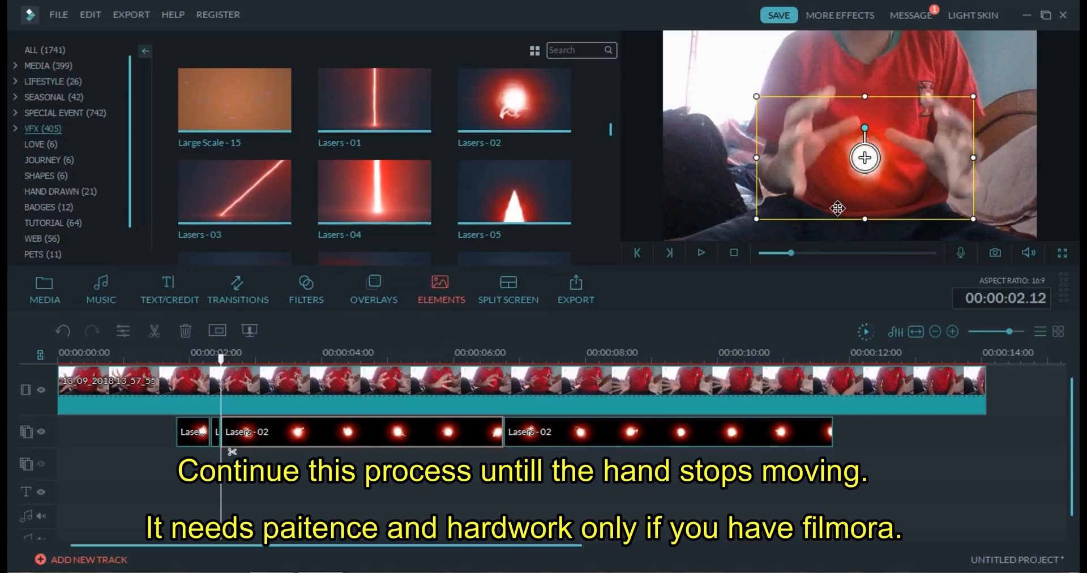
Step: Split the hand video at 00:00:02.12 and the glow clip at 00:00:02.14, raising the glow a little more
key("ctrl+b")
key("Right")
key("Right")
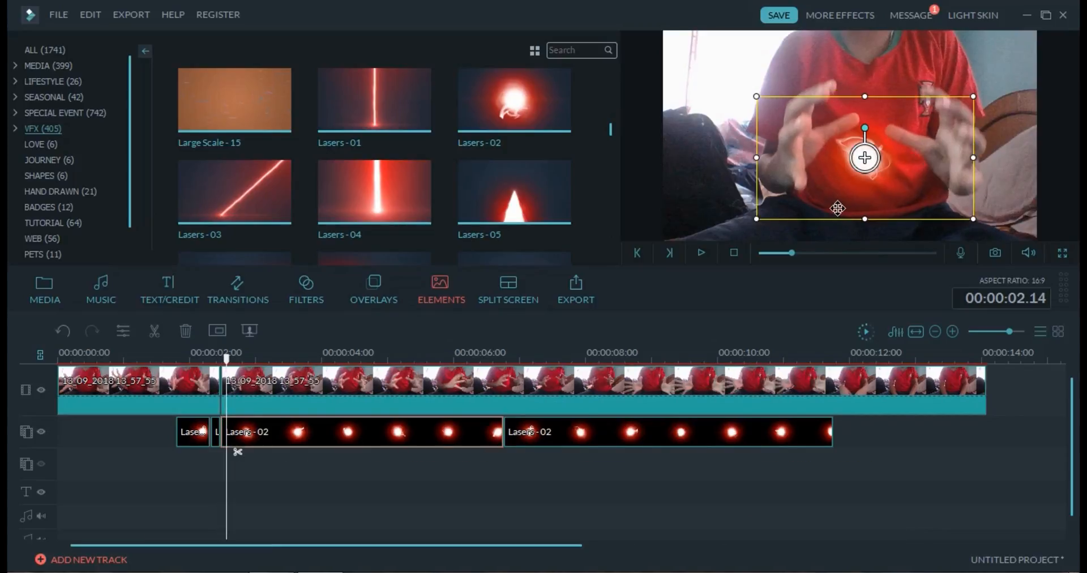
left_click_drag(838, 209, 838, 202)
key("ctrl+b")
Step: Split the glow clip at 00:00:02.17 and lift the glow further to follow the rising hands
key("Right")
key("Right")
key("Right")
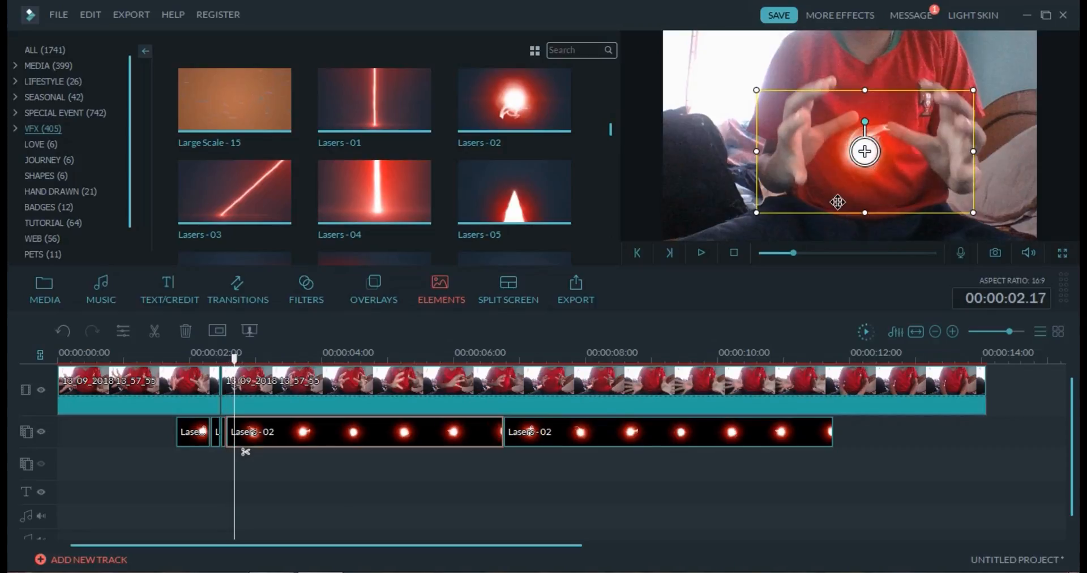
key("ctrl+b")
left_click(837, 189)
Step: Split the glow clip every three frames up to 00:00:02.23
key("Right")
key("Right")
key("Right")
key("ctrl+b")
key("Right")
key("Right")
key("Right")
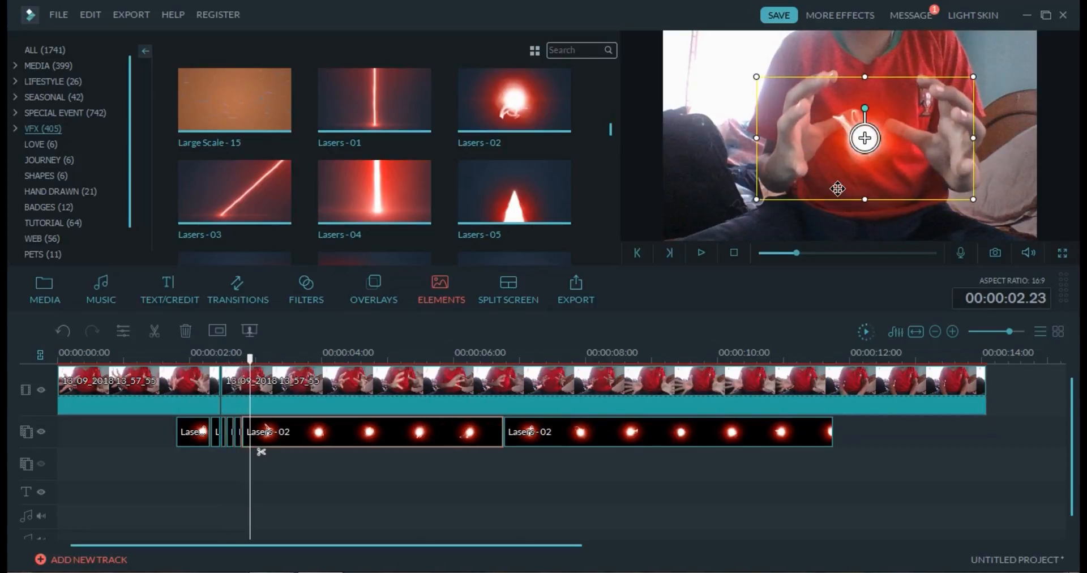
key("ctrl+b")
Step: Advance seven frames from 00:00:02.23, shift the glow right and slightly down, and split the glow clip
key("Right")
key("Right")
key("Right")
key("Right")
key("Right")
key("Right")
key("Right")
left_click_drag(837, 187, 887, 197)
key("ctrl+b")
Step: Split the glow clip again about half a second further along
key("Right")
key("Right")
key("Right")
key("Right")
key("Right")
key("Right")
key("Right")
key("Right")
key("Right")
key("Right")
key("Right")
key("Right")
key("Right")
key("ctrl+b")
Step: Advance five frames, reposition the glow between the hands, and split the glow clip
key("Right")
key("Right")
key("Right")
key("Right")
key("Right")
left_click(837, 179)
key("ctrl+b")
Step: Split the glow clip roughly ten frames further on
key("Right")
key("Right")
key("Right")
key("Right")
key("Right")
key("Right")
key("Right")
key("Right")
key("Right")
key("ctrl+b")
Step: Split the glow clip at three more points a few frames apart, the last at 00:00:04.17
key("Right")
key("Right")
key("Right")
key("ctrl+b")
key("Right")
key("Right")
key("ctrl+b")
key("Right")
key("Right")
key("Right")
key("Right")
key("Right")
key("ctrl+b")
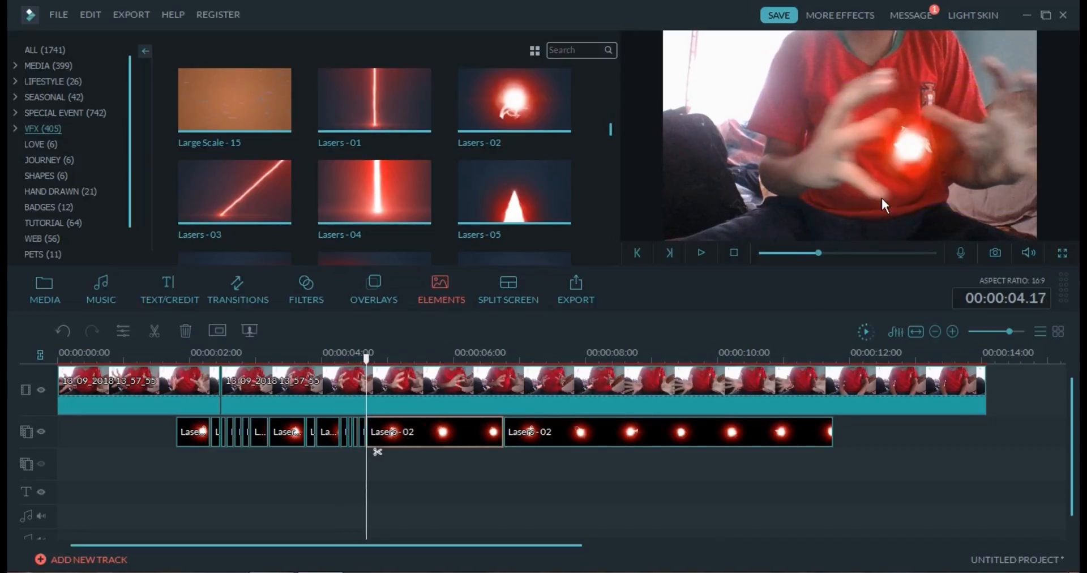
Step: Split the glow clip two frames after 00:00:04.17 and at 00:00:04.22, shifting the glow right to follow the hands
key("Right")
key("Right")
left_click(890, 197)
key("ctrl+b")
key("Right")
key("Right")
key("Right")
left_click(888, 198)
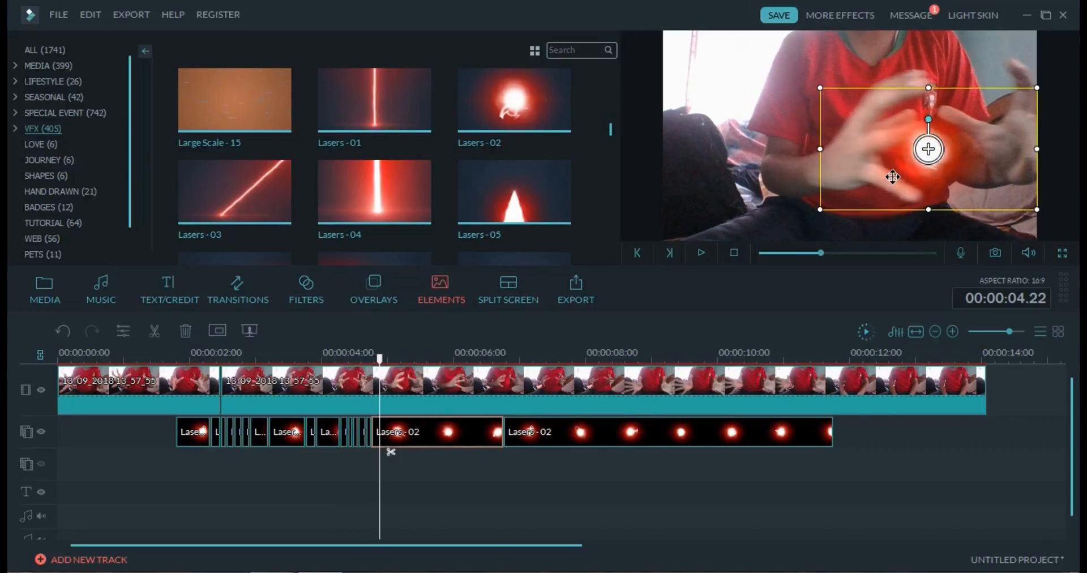
key("ctrl+b")
Step: Advance five frames past 00:00:04.22, move the glow further right with the hands, and split the glow clip
key("Right")
key("Right")
left_click(892, 177)
key("Right")
key("Right")
key("Right")
mouse_move(901, 175)
left_mouse_down()
mouse_move(932, 179)
mouse_move(918, 175)
left_mouse_up()
key("ctrl+b")
Step: Split the glow clip at three more points a few frames apart, just past the five-second mark
key("Right")
key("Right")
key("ctrl+b")
key("Right")
key("Right")
key("Right")
key("ctrl+b")
key("Right")
key("Right")
key("Right")
key("Right")
key("Right")
key("Right")
key("ctrl+b")
Step: Reposition the glow between the hands at 00:00:05.17 and split the glow clip there
key("Right")
key("Right")
key("Right")
key("Right")
left_click(929, 171)
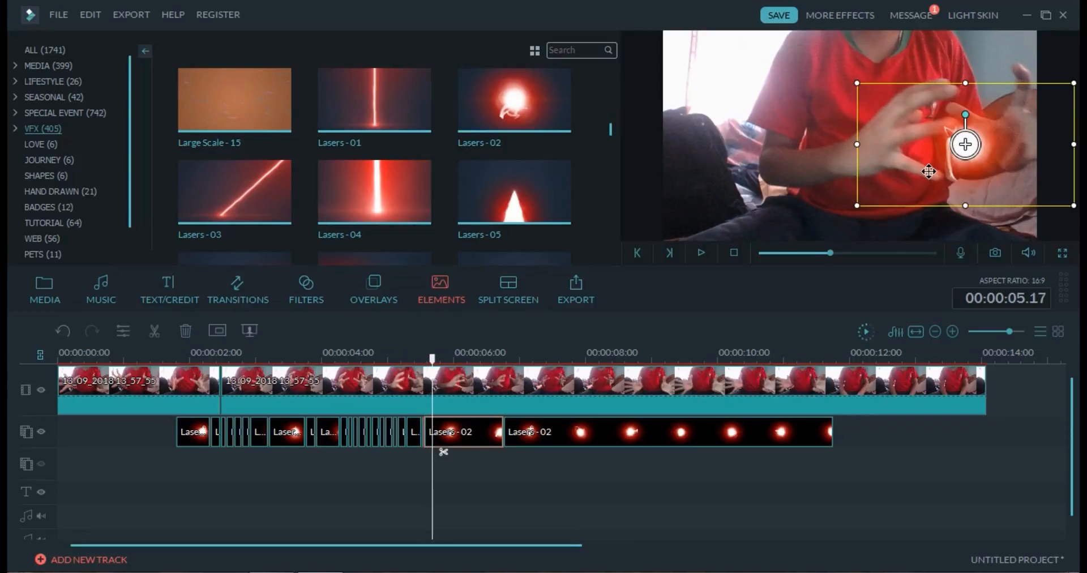
key("ctrl+b")
Step: Advance to 00:00:05.22, adjusting the glow along the way, and move it back left between the hands
key("Right")
key("Right")
left_click(935, 165)
key("Right")
key("Right")
key("Right")
left_click_drag(936, 165, 916, 165)
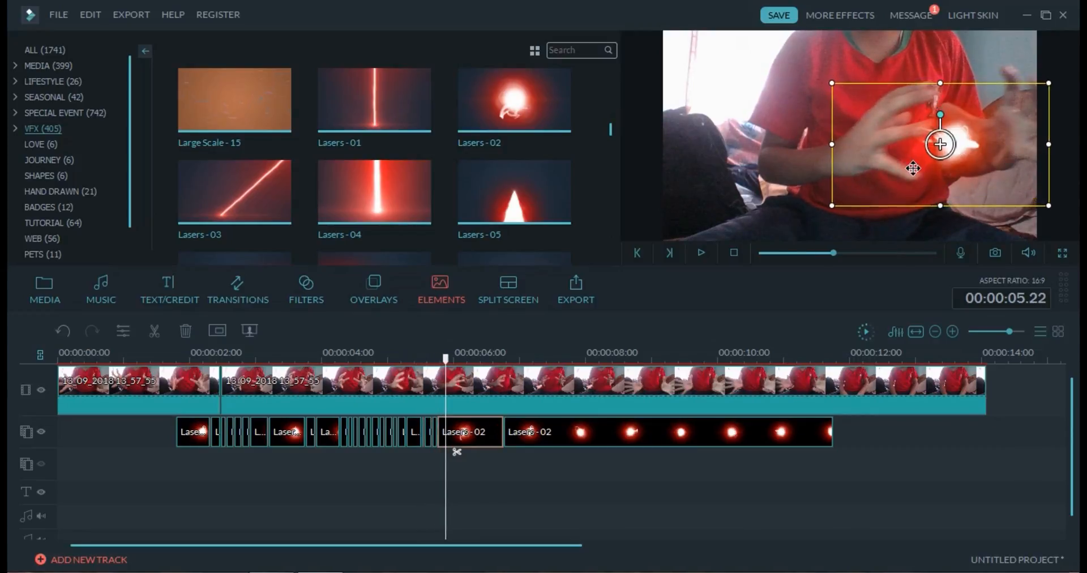
Step: Split the glow clip at 00:00:05.22, advance two frames, move the glow left with the hands, and split the clip again
key("ctrl+b")
key("Right")
key("Right")
left_click(915, 164)
key("ctrl+b")
Step: Advance to 00:00:06.04, move the glow left between the hands, and split the glow clip there
key("Right")
key("Right")
key("Right")
key("Right")
key("Right")
left_click(898, 162)
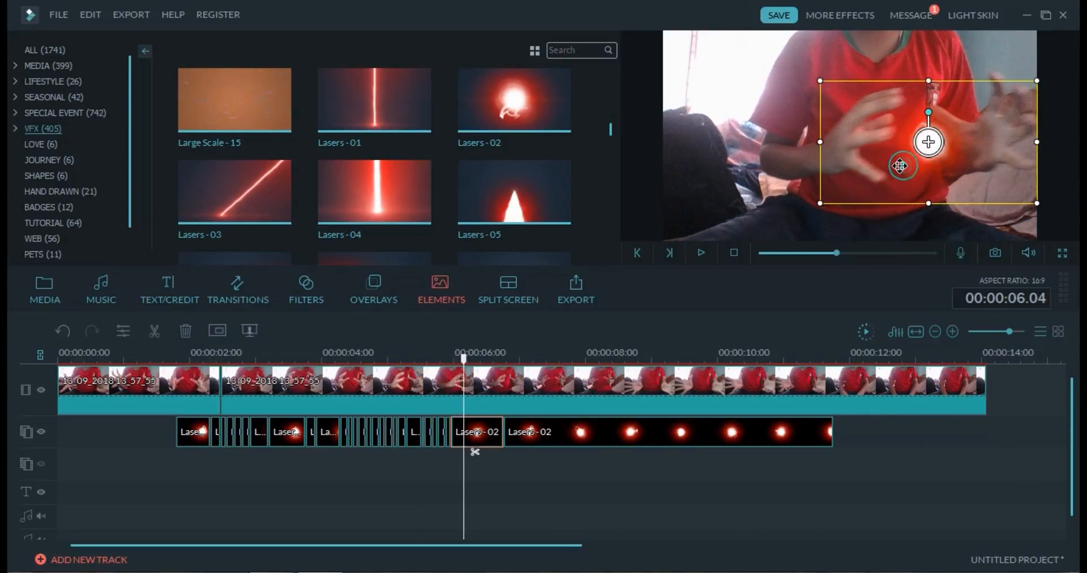
key("ctrl+b")
Step: Advance four frames past 00:00:06.04, shift the glow further left with the hands, and split the glow clip
key("Right")
key("Right")
key("Right")
key("Right")
left_click(894, 172)
key("ctrl+b")
Step: Reposition the glow between the hands at 00:00:06.12 and split the glow clip there
key("Right")
key("Right")
key("Right")
key("Right")
left_click(878, 165)
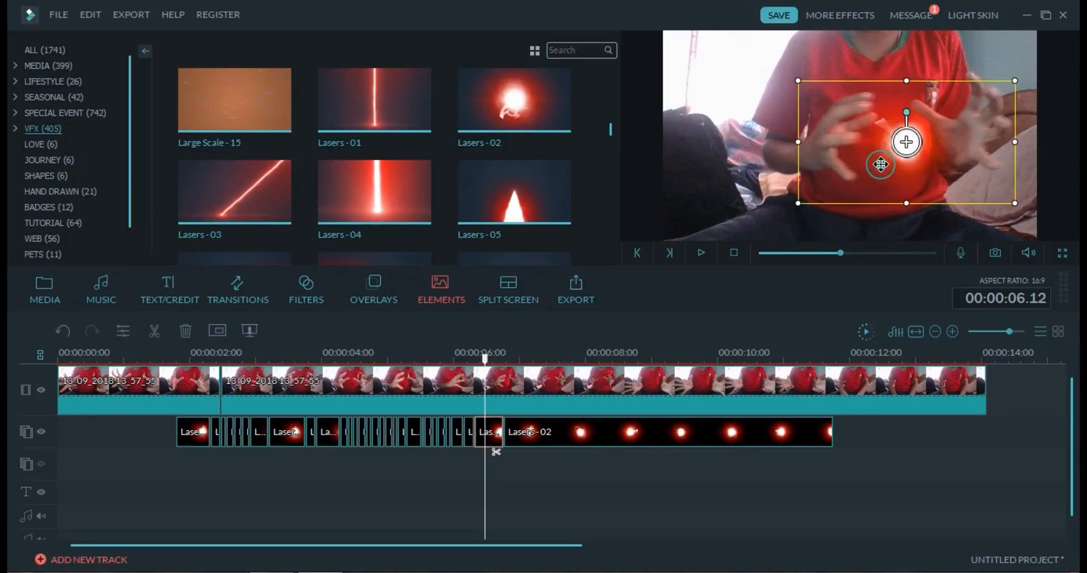
key("ctrl+b")
Step: Advance to 00:00:06.18, select the long remaining Lasers - 02 clip, and move its glow between the hands
key("Right")
key("Right")
key("Right")
key("Right")
key("Right")
key("Right")
key("Right")
key("Right")
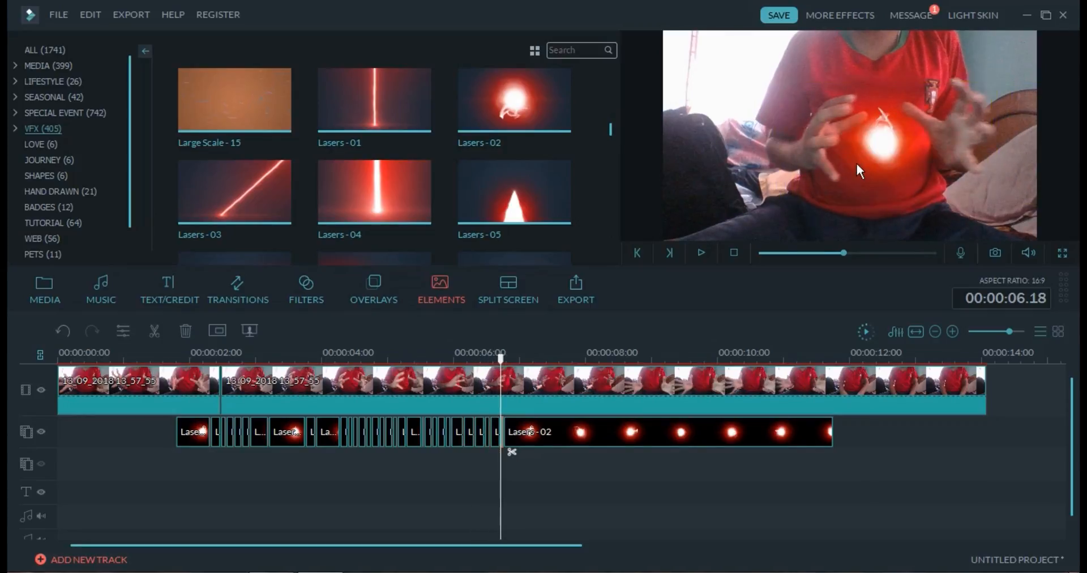
left_click(634, 432)
left_click_drag(780, 163, 783, 138)
Step: Split the long glow clip at 00:00:06.23, then six frames further on after adjusting the glow between the hands
key("Right")
key("Right")
key("Right")
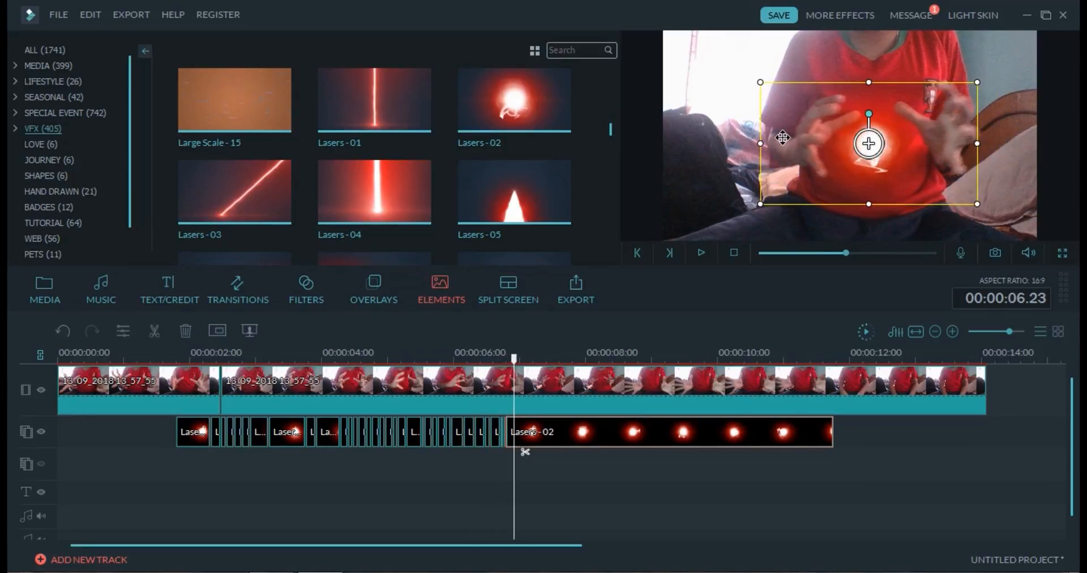
key("ctrl+b")
key("Right")
key("Right")
key("Right")
key("Right")
key("Right")
key("Right")
left_click(782, 137)
key("ctrl+b")
Step: Advance to 00:00:07.20, adjusting the glow along the way, shift it slightly left between the hands, and split the clip there
key("Right")
key("Right")
key("Right")
key("Right")
key("Right")
key("Right")
key("Right")
key("Right")
key("Right")
left_click(783, 138)
key("Right")
key("Right")
key("Right")
key("Right")
key("Right")
key("Right")
key("Right")
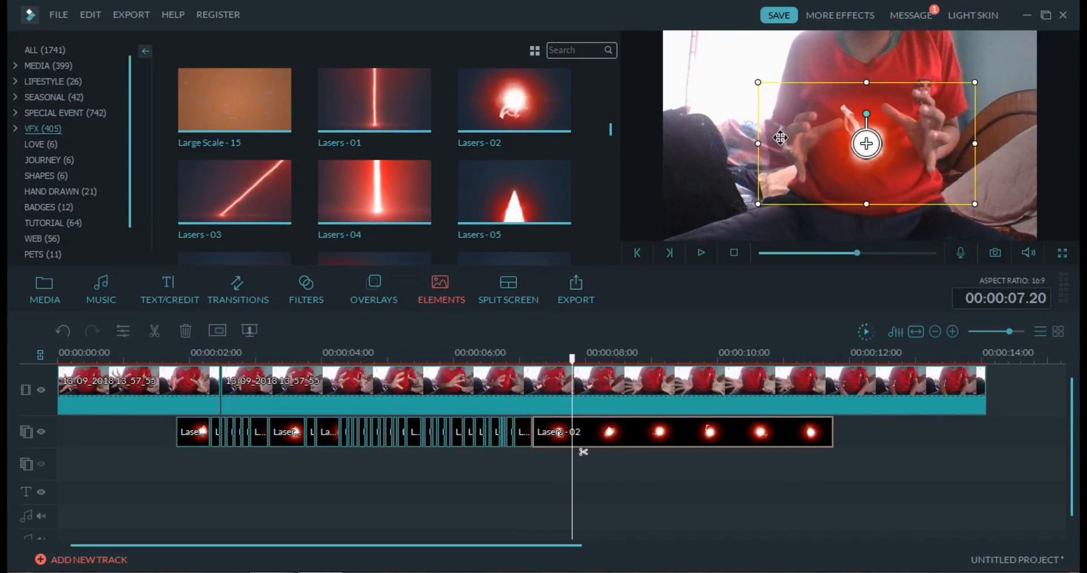
left_click_drag(782, 137, 775, 138)
key("ctrl+b")
Step: Find the frame where the glow should end, split the last Lasers - 02 clip at 00:00:10.14, and delete the remainder
key("Right")
key("Right")
key("Right")
key("Right")
key("Right")
key("Right")
key("Right")
key("Right")
key("Right")
key("Right")
key("Right")
key("Right")
key("Right")
key("Right")
key("Right")
key("Right")
key("Right")
key("Right")
key("Right")
key("Right")
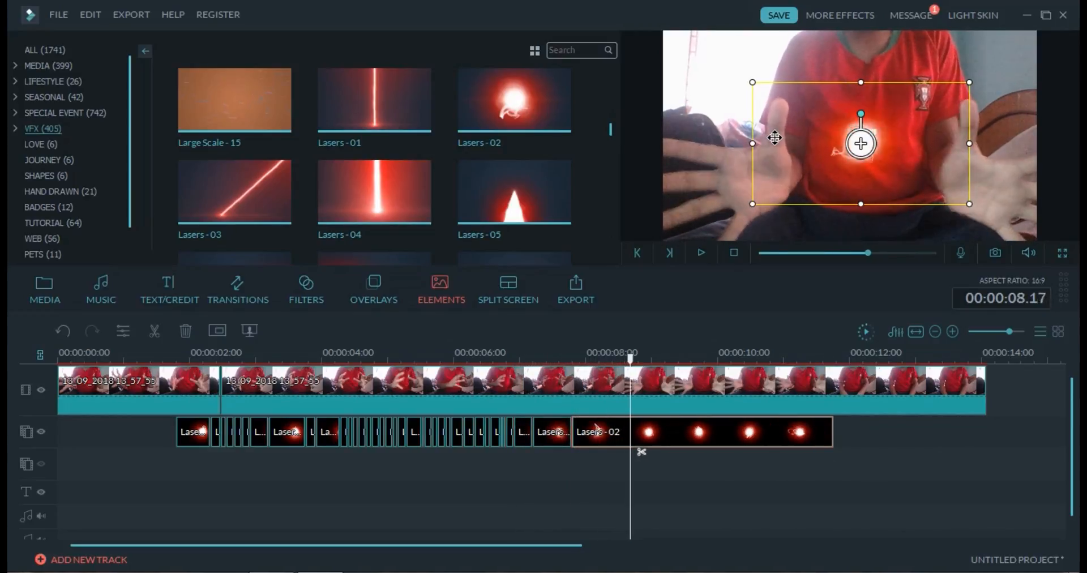
key("Right")
key("Right")
key("Right")
key("Right")
key("Right")
key("Right")
key("Right")
key("Right")
key("Right")
key("Right")
key("Right")
key("Right")
key("Right")
key("Right")
key("Right")
key("Right")
key("Right")
key("Right")
key("Right")
key("Right")
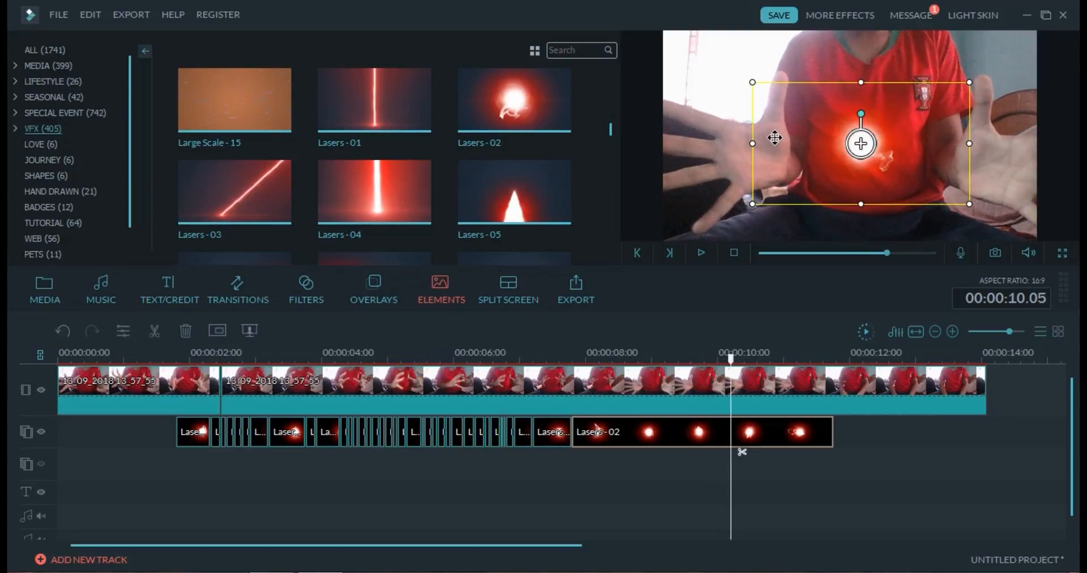
key("Right")
key("Right")
key("Right")
key("Right")
key("Right")
key("Right")
key("Right")
key("Right")
key("Right")
key("Right")
key("Right")
key("Right")
key("Left")
key("Left")
key("Left")
key("Left")
key("Left")
key("Left")
key("Left")
key("Left")
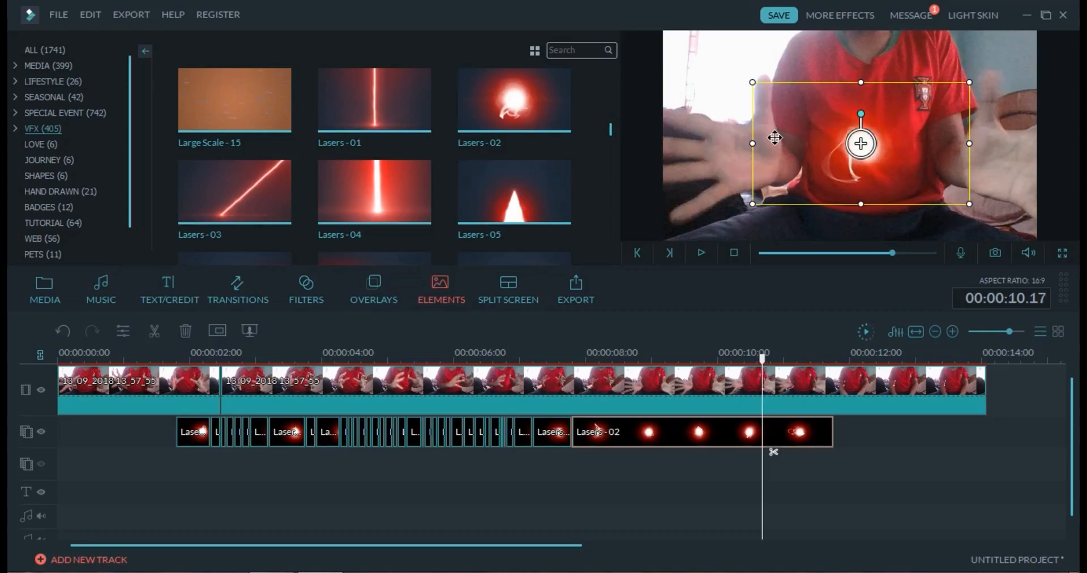
left_click(768, 451)
key("Delete")
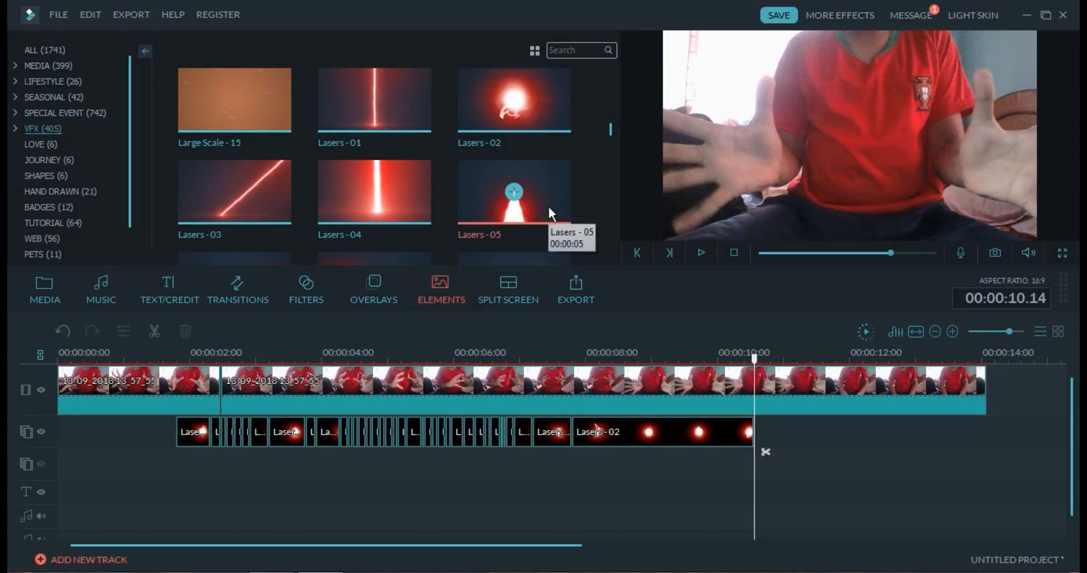
Step: Add the Lasers - 05 element on the track below the last glow clip and trim its end to 00:00:10.14
left_click_drag(543, 204, 719, 464)
left_click_drag(902, 462, 754, 461)
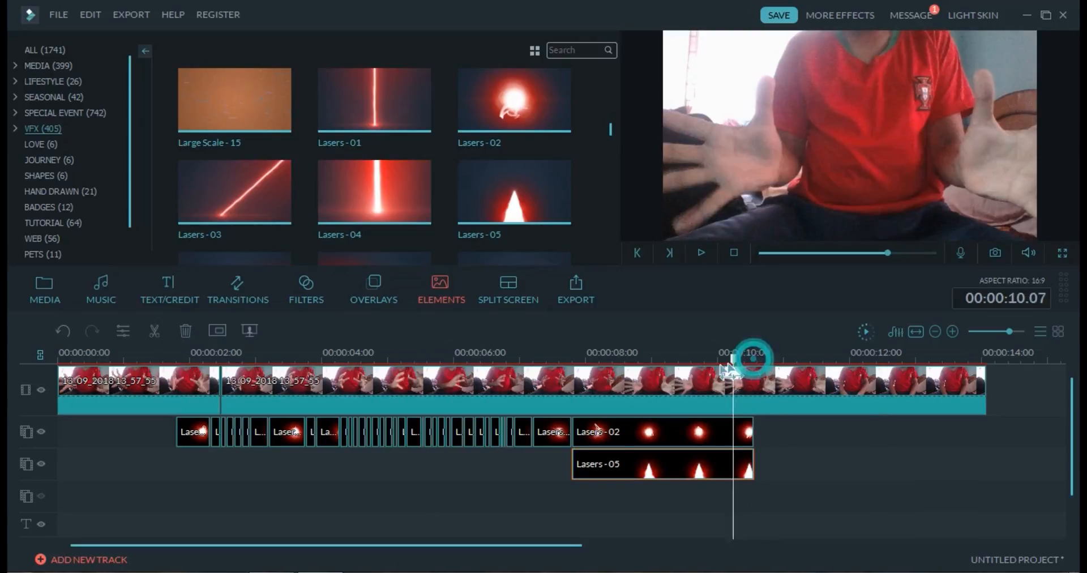
left_click(742, 162)
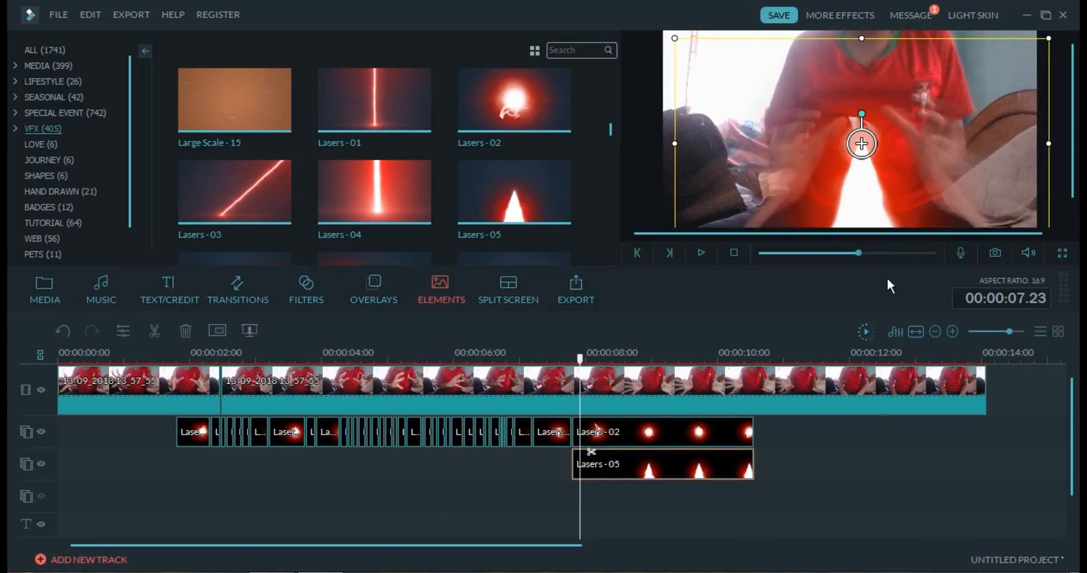
Step: Render the timeline and play the energy-ball effect from the beginning
left_click(866, 332)
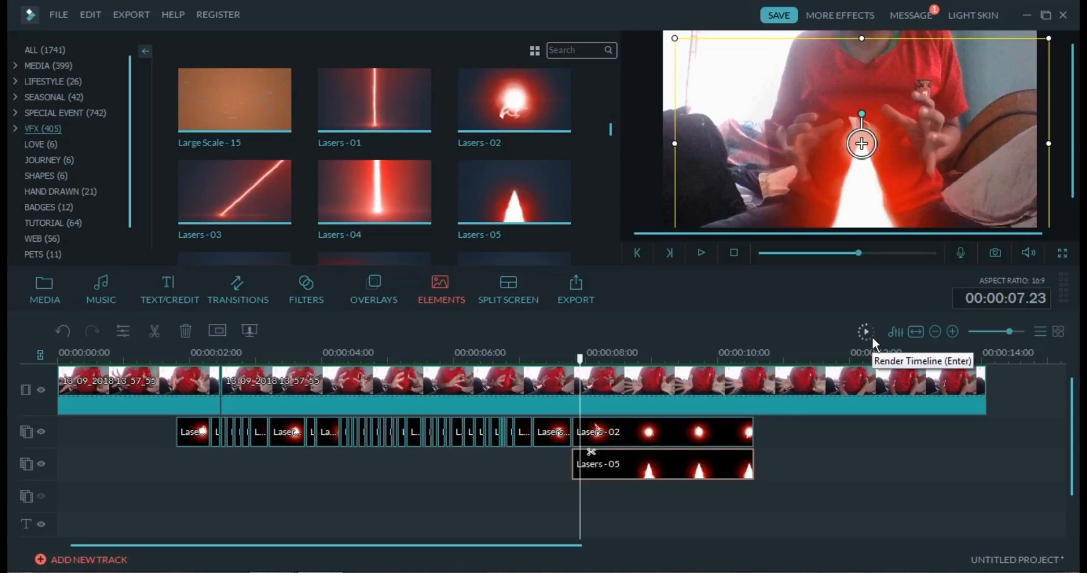
left_click(732, 253)
left_click(700, 252)
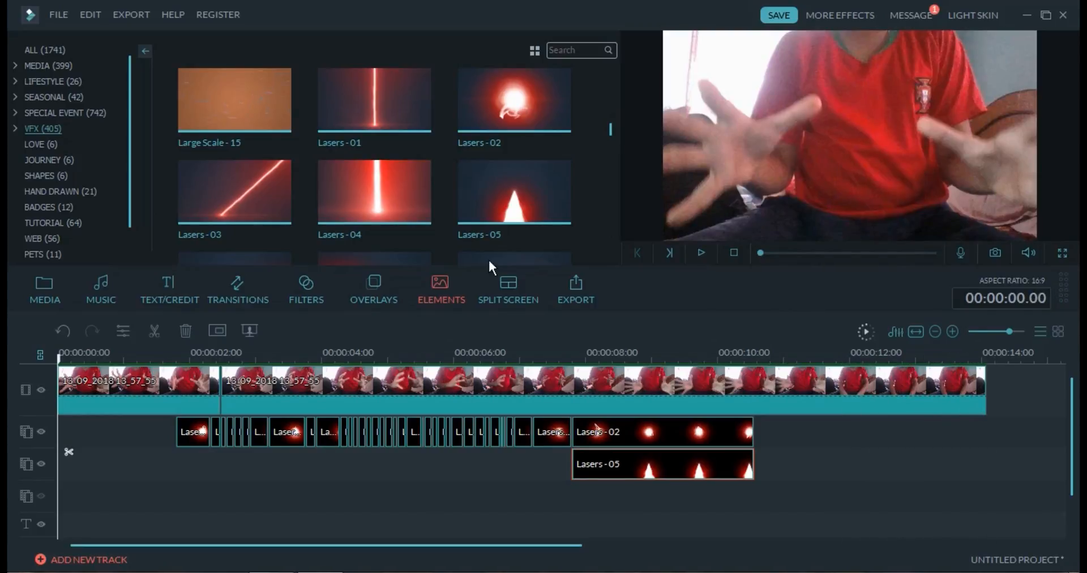
Step: Add the ContrastFour cinematic filter at the start of the footage and extend it to the video's end
left_click(287, 291)
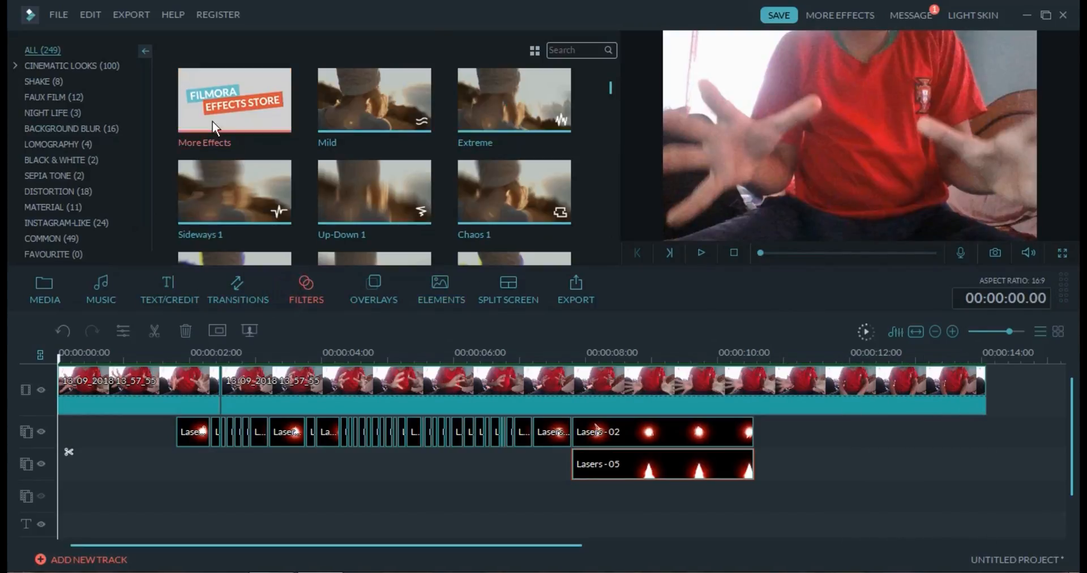
left_click(18, 63)
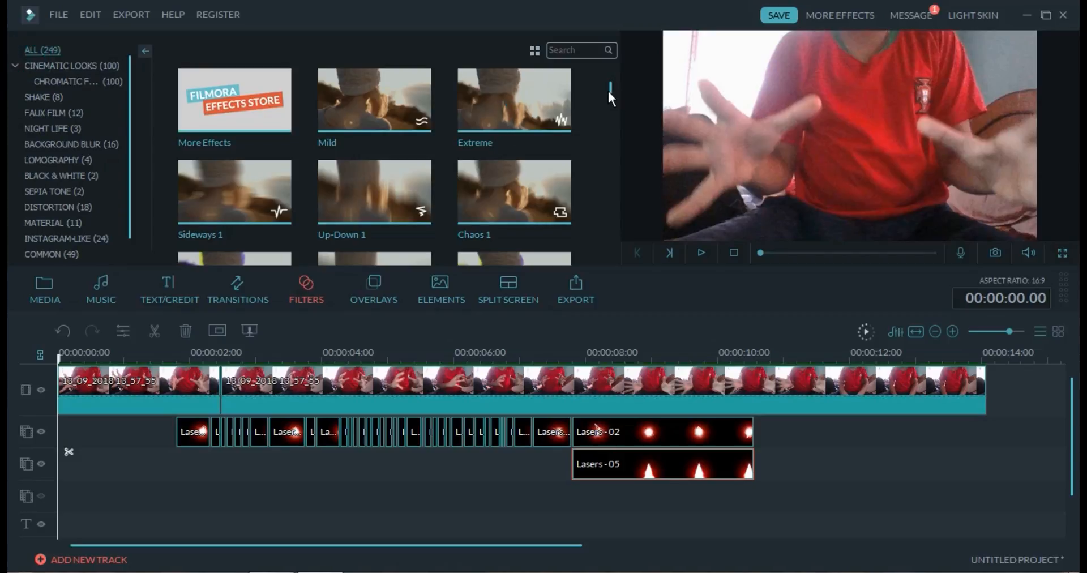
left_click(79, 82)
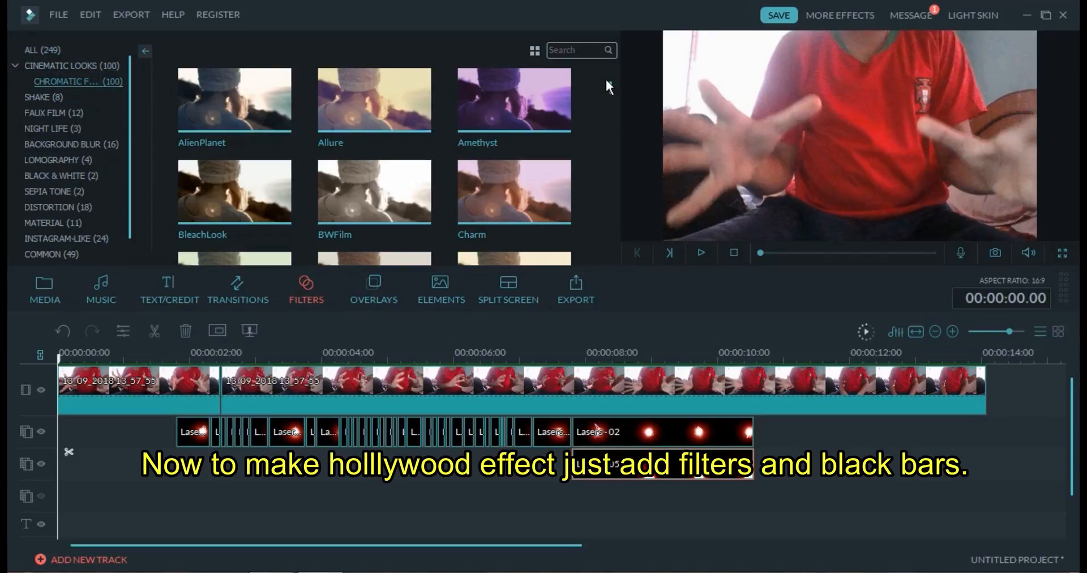
scroll(609, 84, "down", 5)
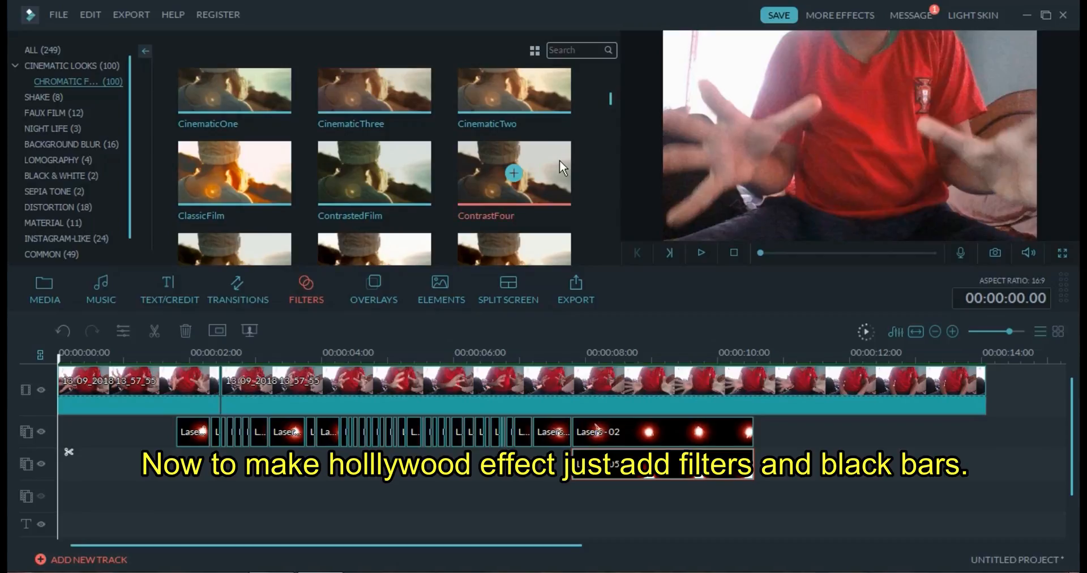
left_click_drag(560, 160, 65, 414)
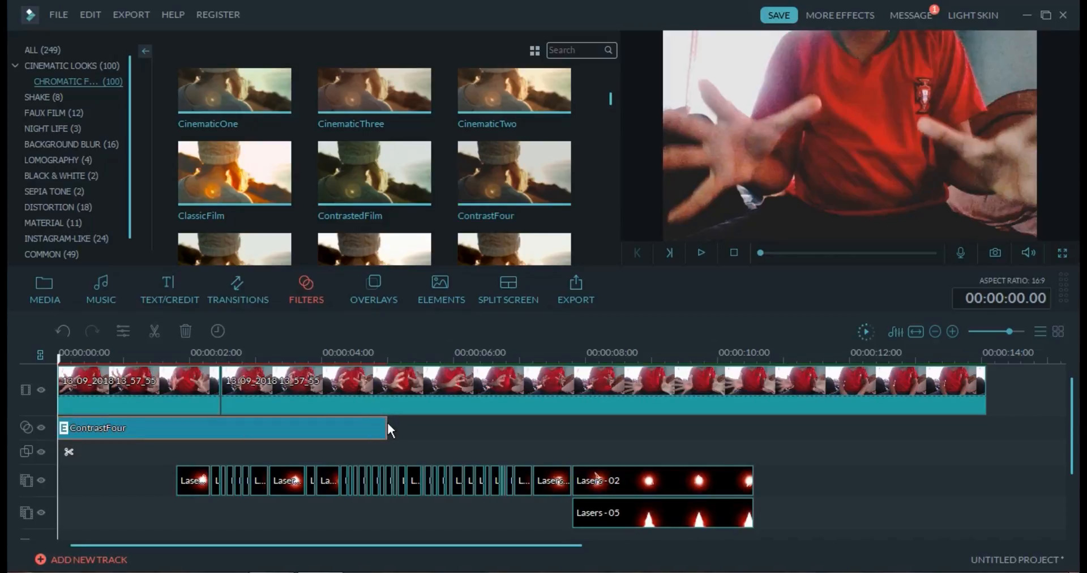
left_click_drag(387, 422, 917, 423)
Step: Add the Cinema 21:9 black-bar overlay at the start of the footage and extend it to the video's end
left_click(34, 50)
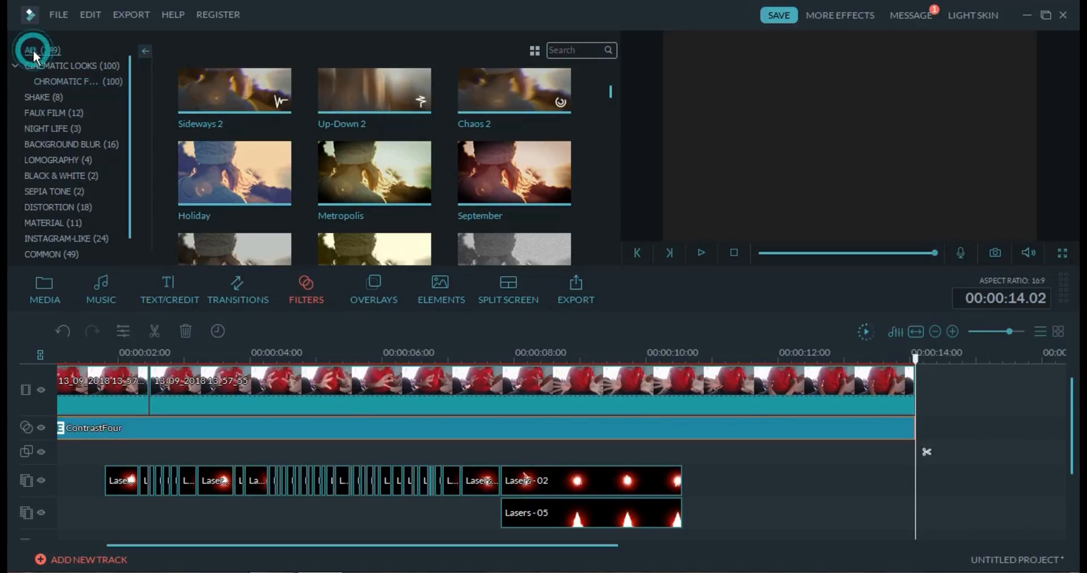
left_click(377, 277)
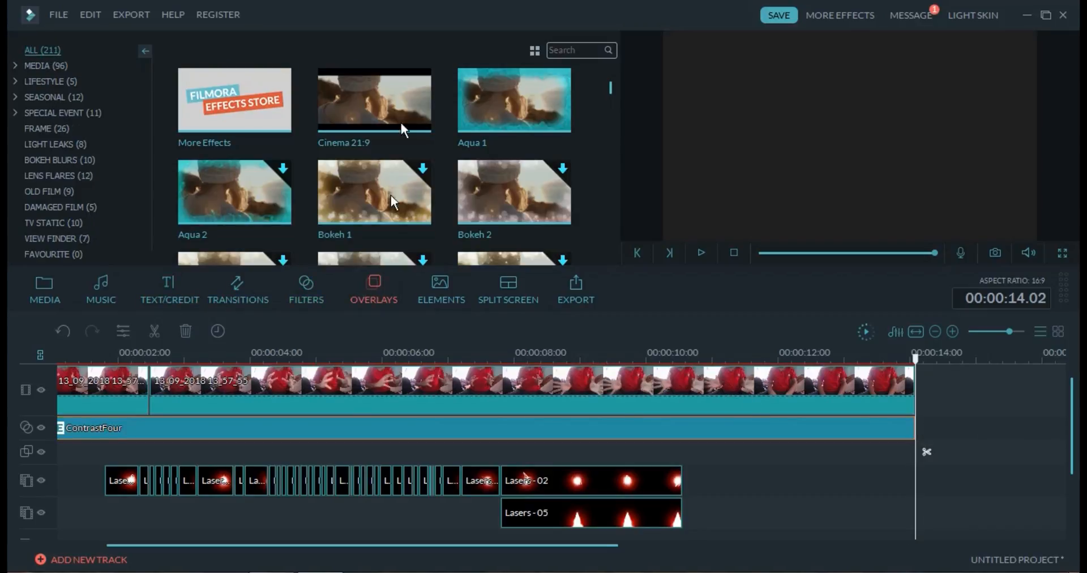
left_click_drag(406, 99, 61, 451)
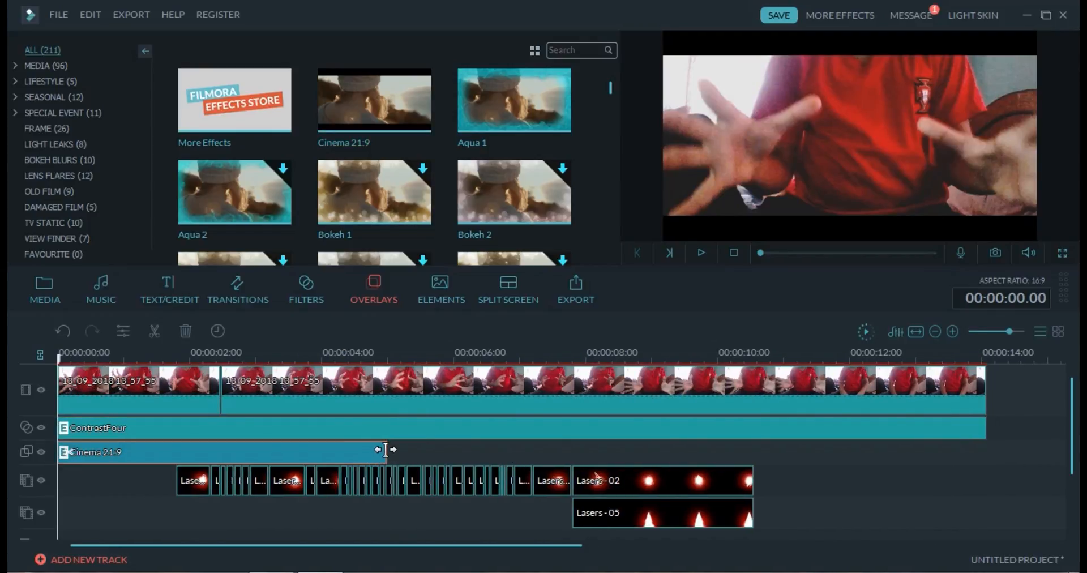
left_click_drag(385, 450, 918, 463)
left_click_drag(917, 463, 916, 463)
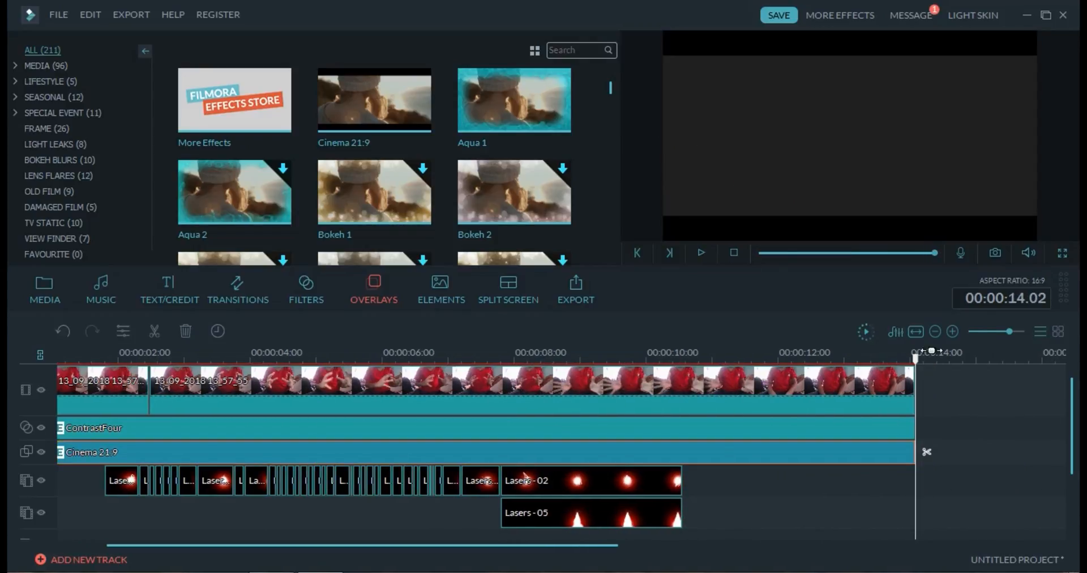
Step: Move the playhead back to 00:00:01.02 and open the export settings
left_click_drag(916, 358, 17, 406)
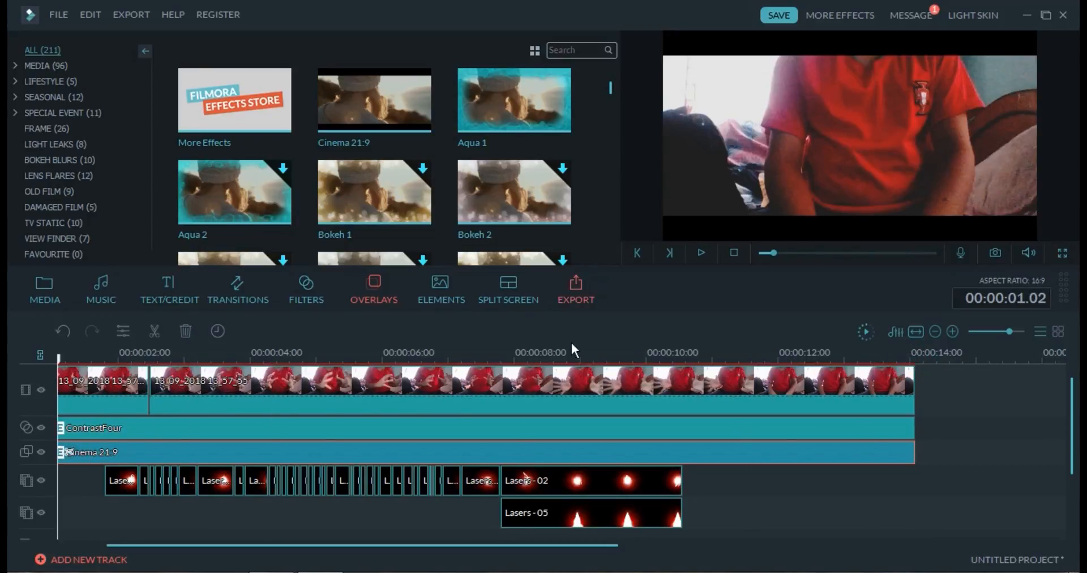
left_click(579, 300)
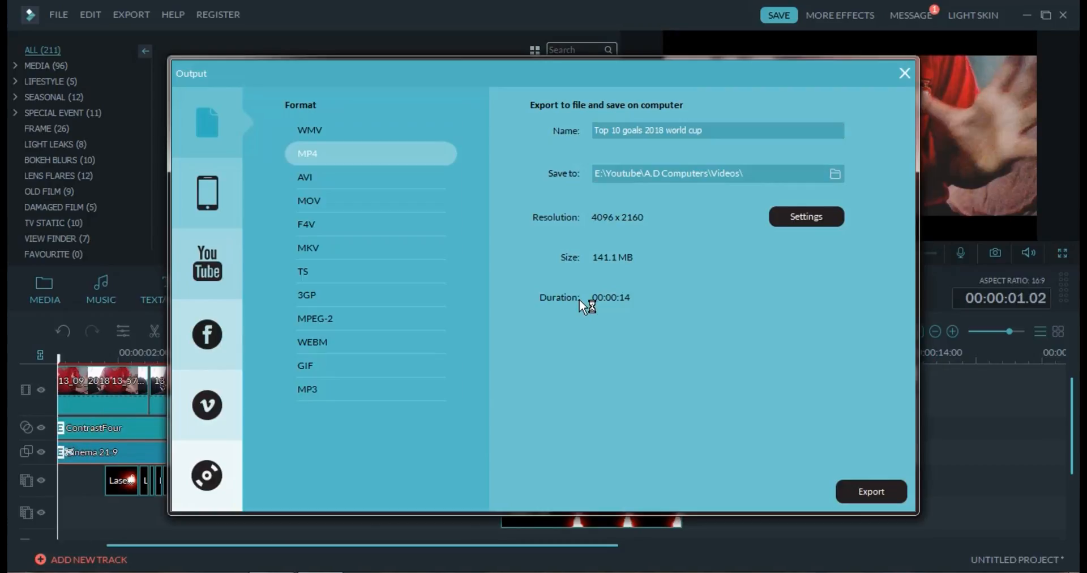